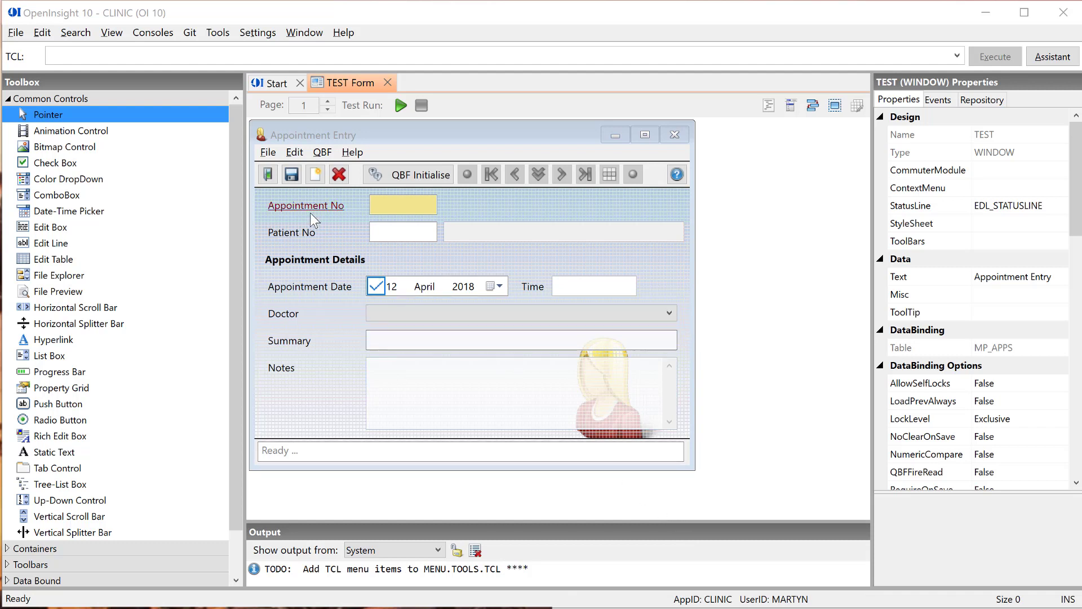
Step: Add a static text control beside the yellow Appointment No field and underline its font
click(53, 456)
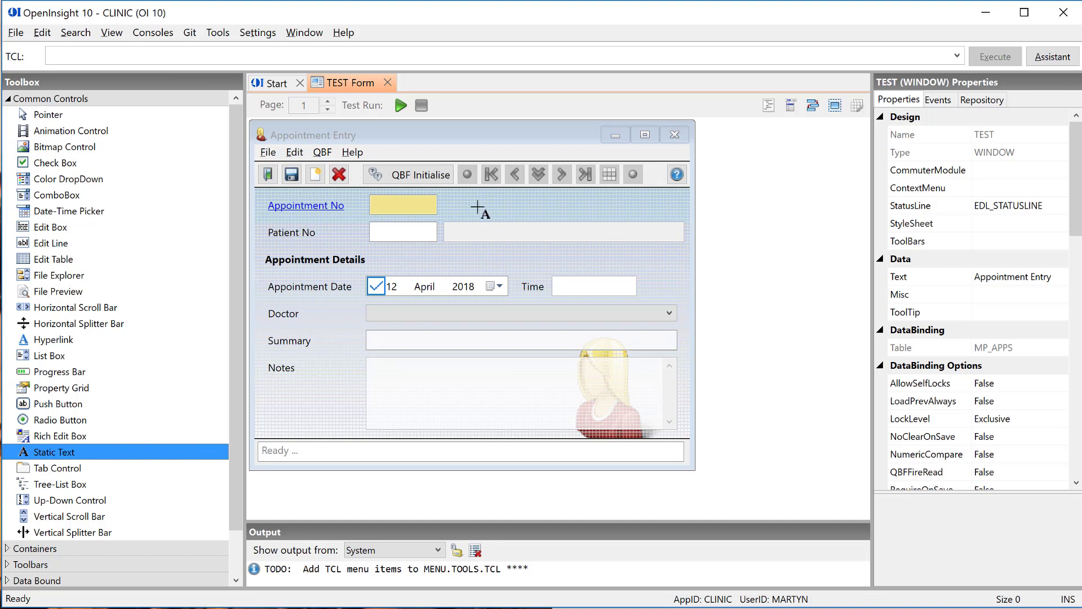
click(456, 195)
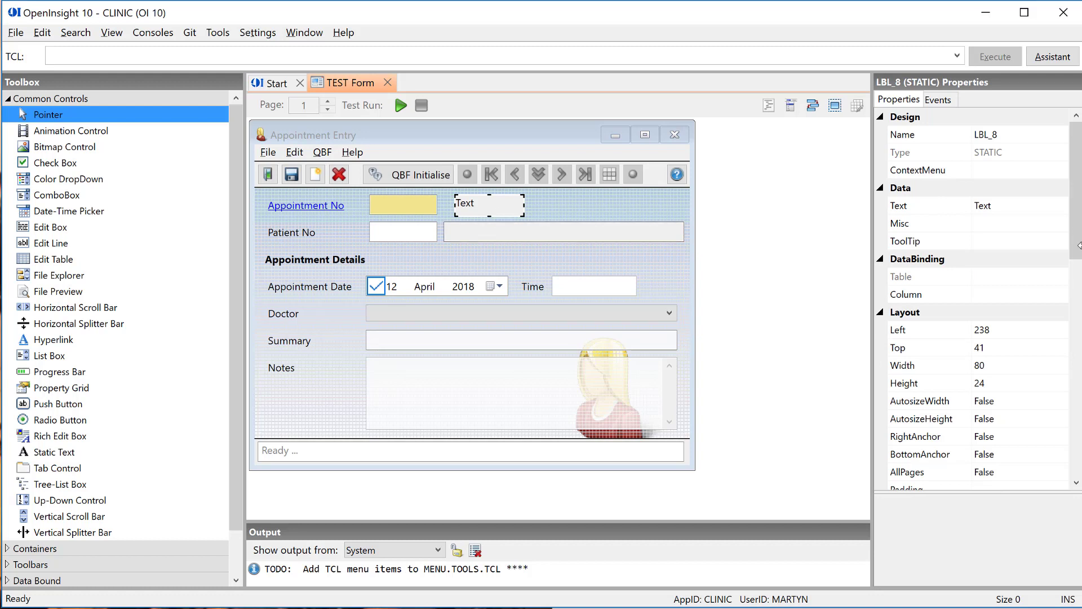
drag(1076, 248, 1076, 341)
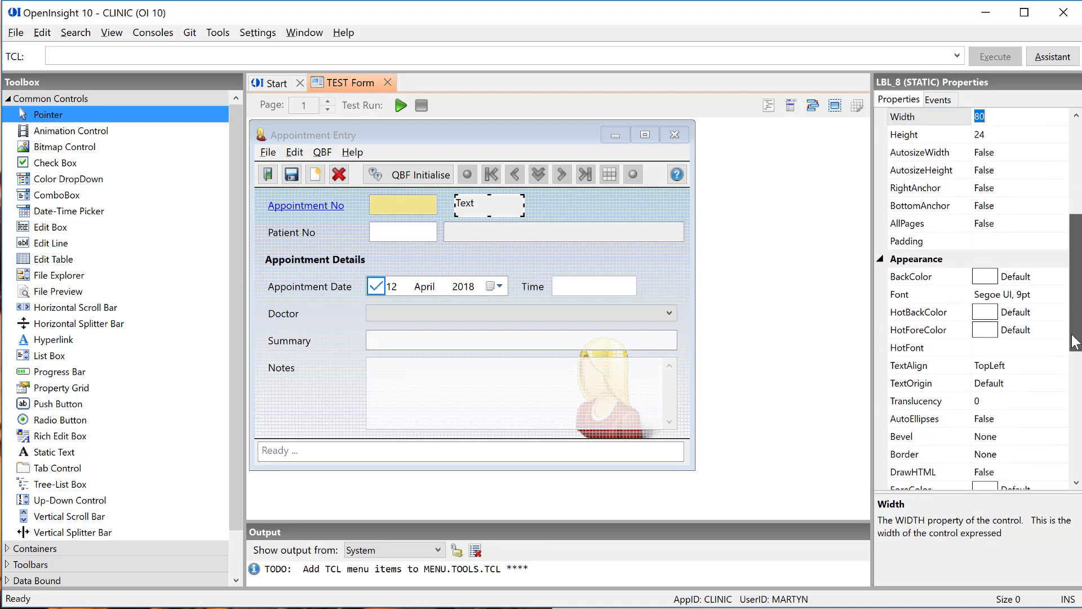
click(1048, 294)
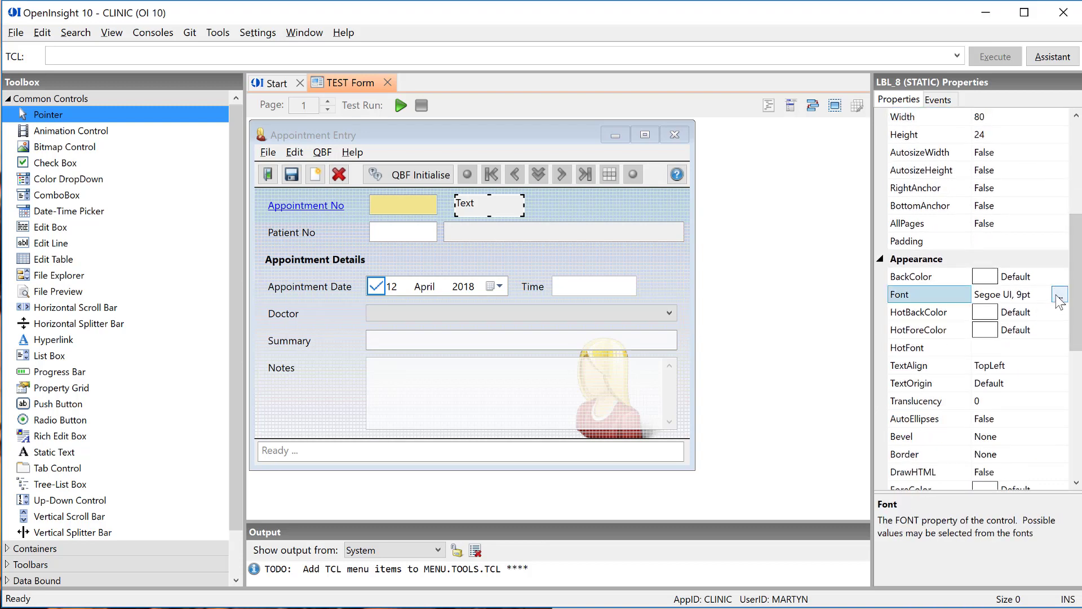
click(1058, 296)
click(753, 453)
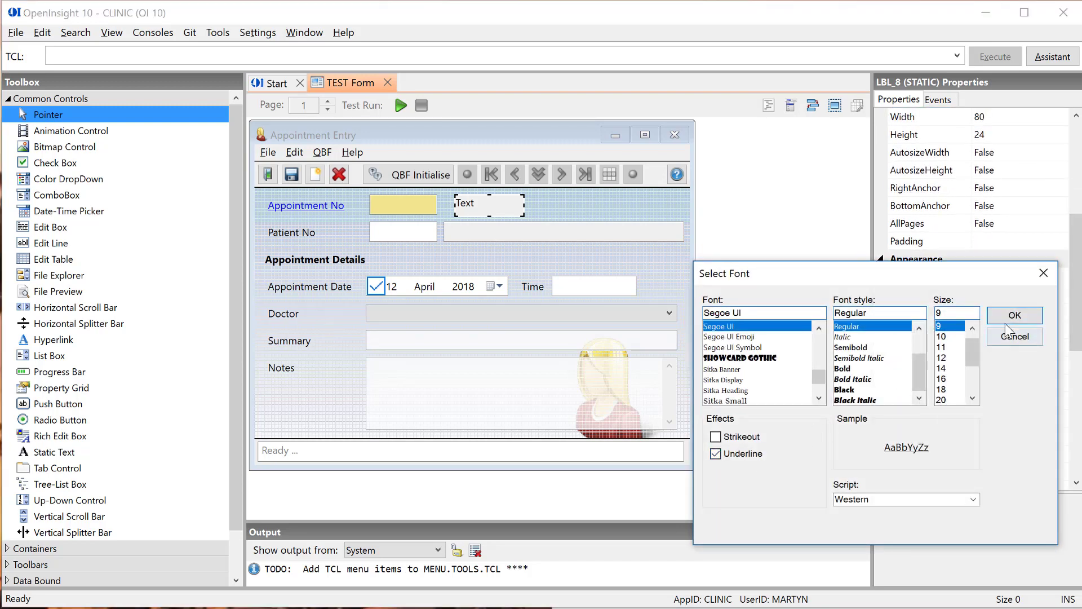
click(1007, 322)
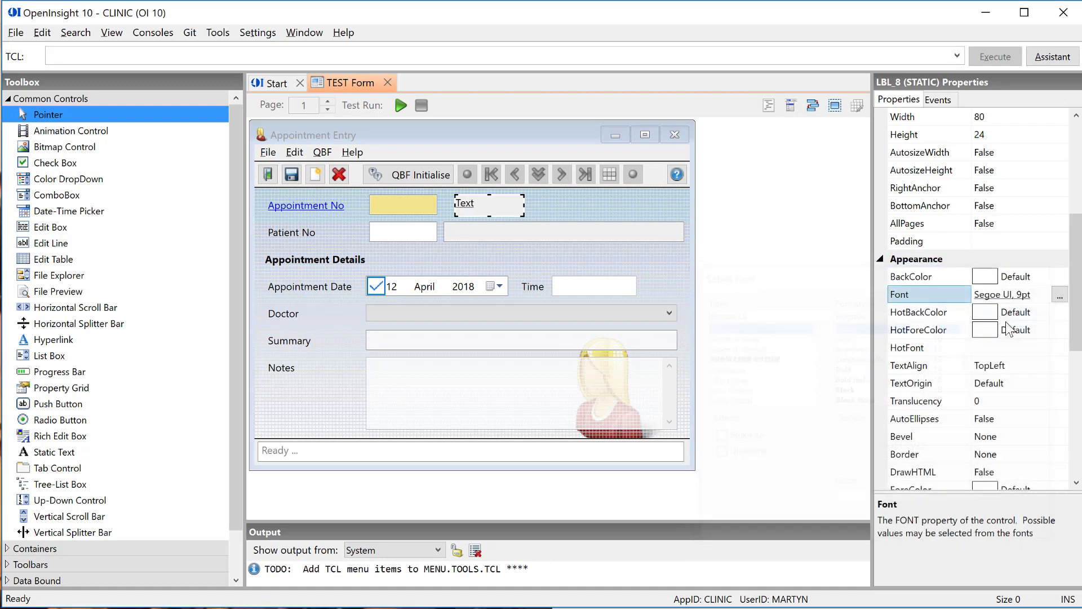
Step: Set the new static text's TextAlign property to CenterLeft
click(1032, 365)
click(1059, 365)
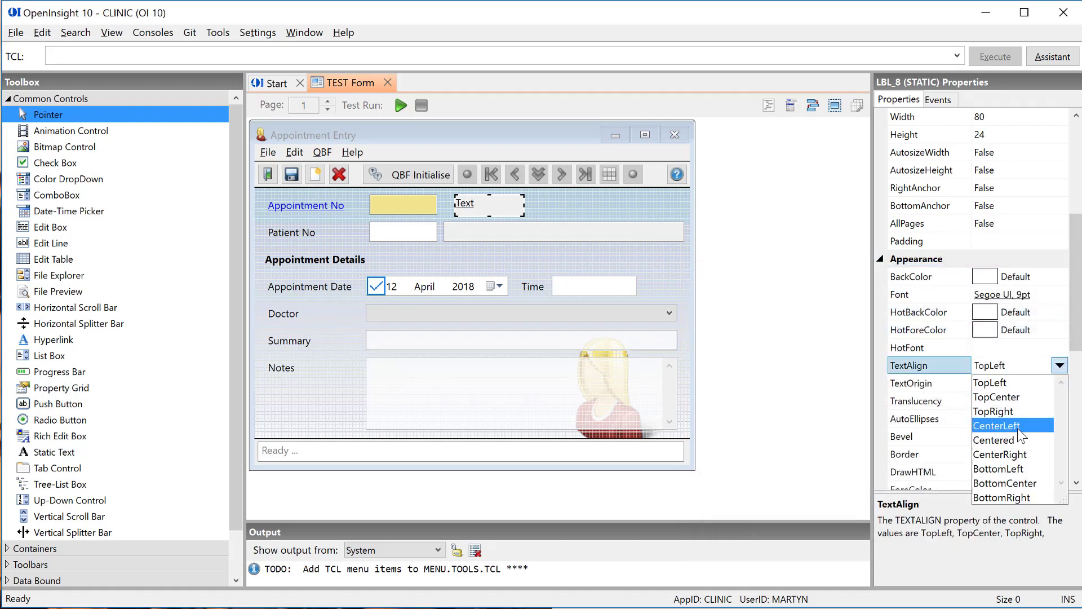
click(1018, 427)
Step: Set the static text's ForeColor to Blue
drag(1078, 334, 1078, 380)
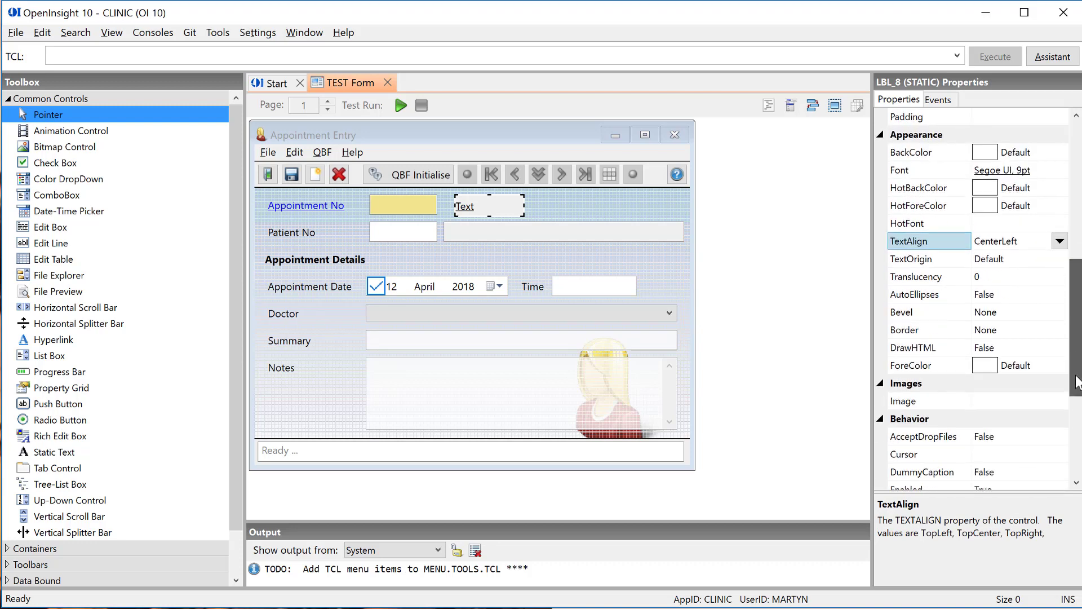
click(1055, 366)
click(1060, 366)
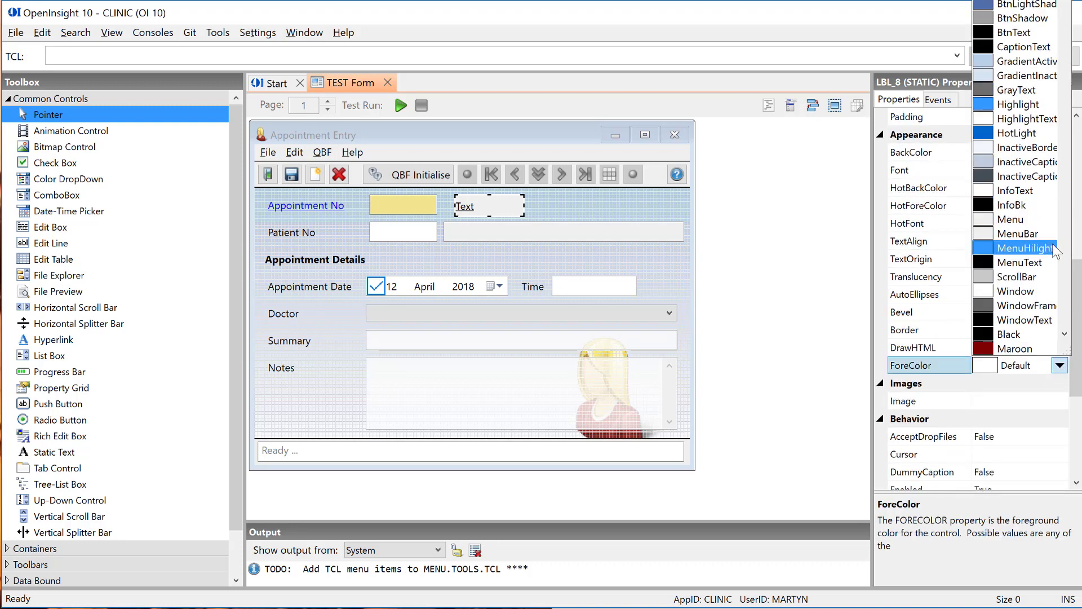
click(1066, 242)
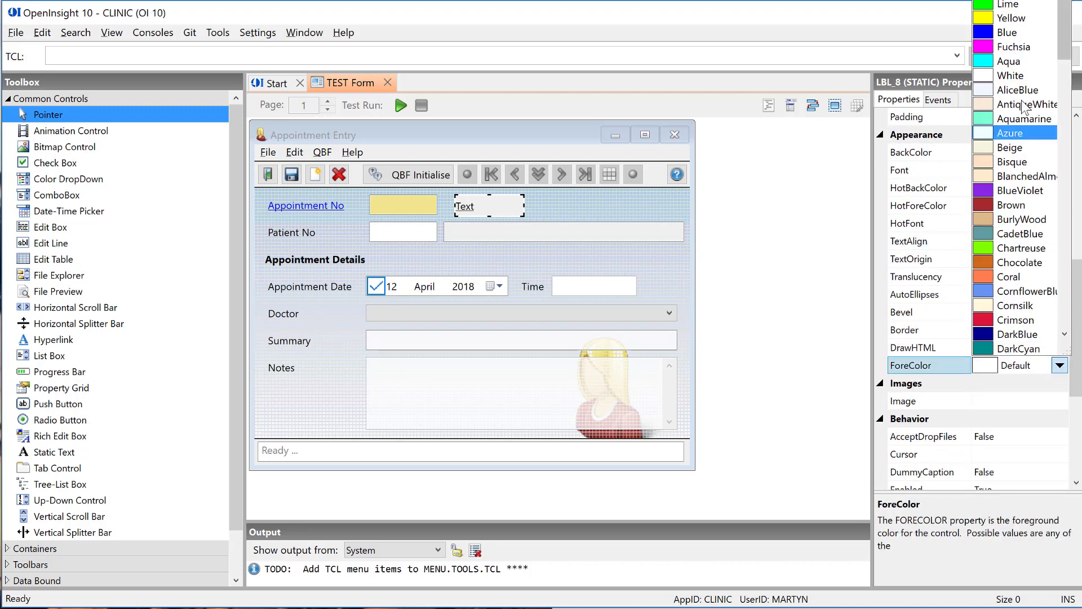
click(1012, 32)
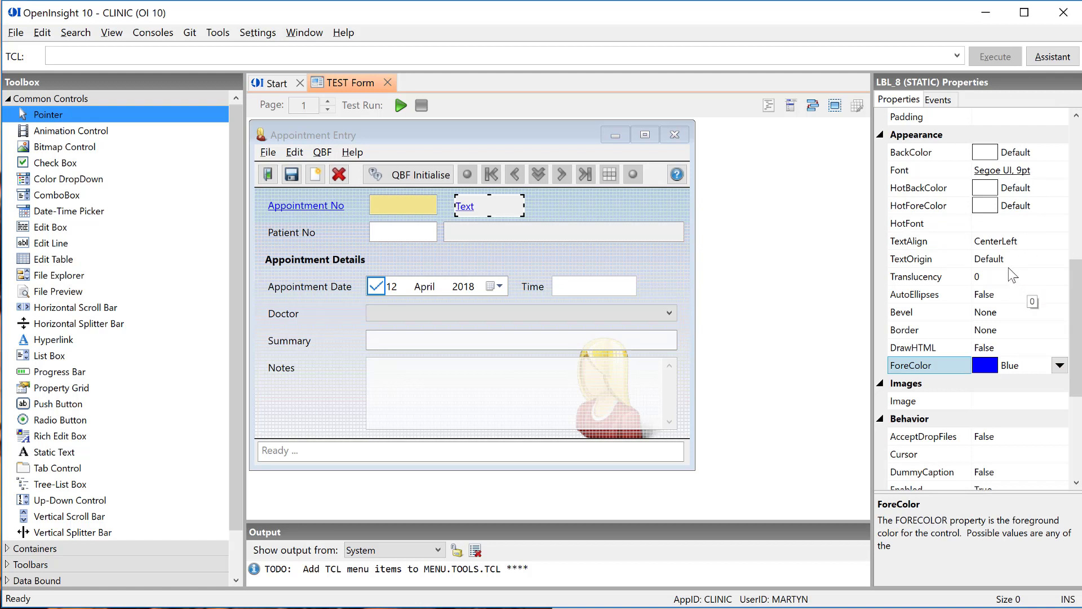
Step: Set the static text's HotForeColor to Maroon and deselect the control
click(1033, 206)
click(1060, 206)
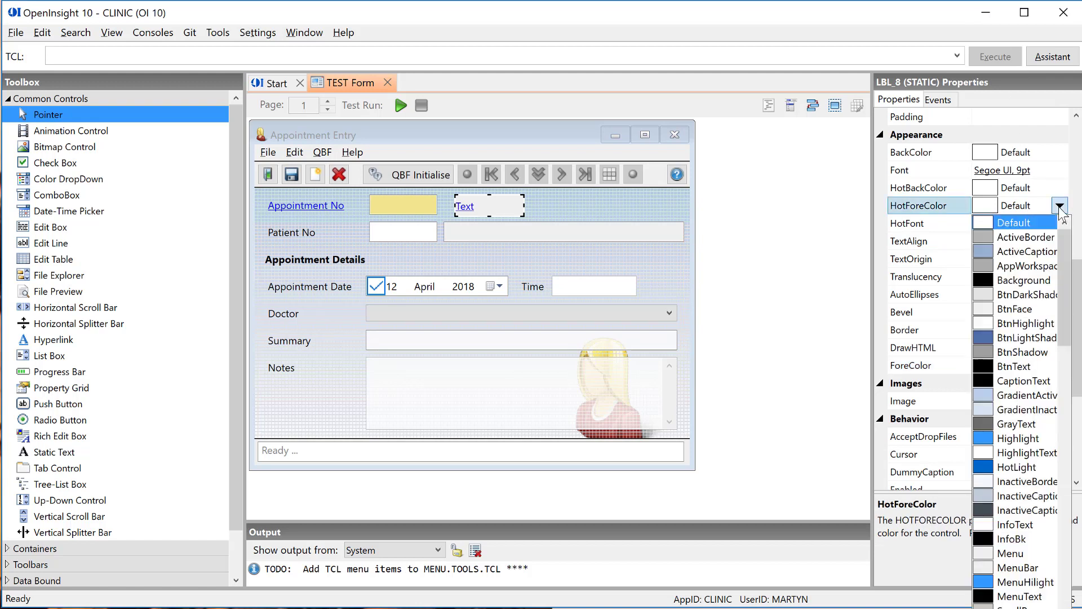
scroll(1015, 491, down, 4)
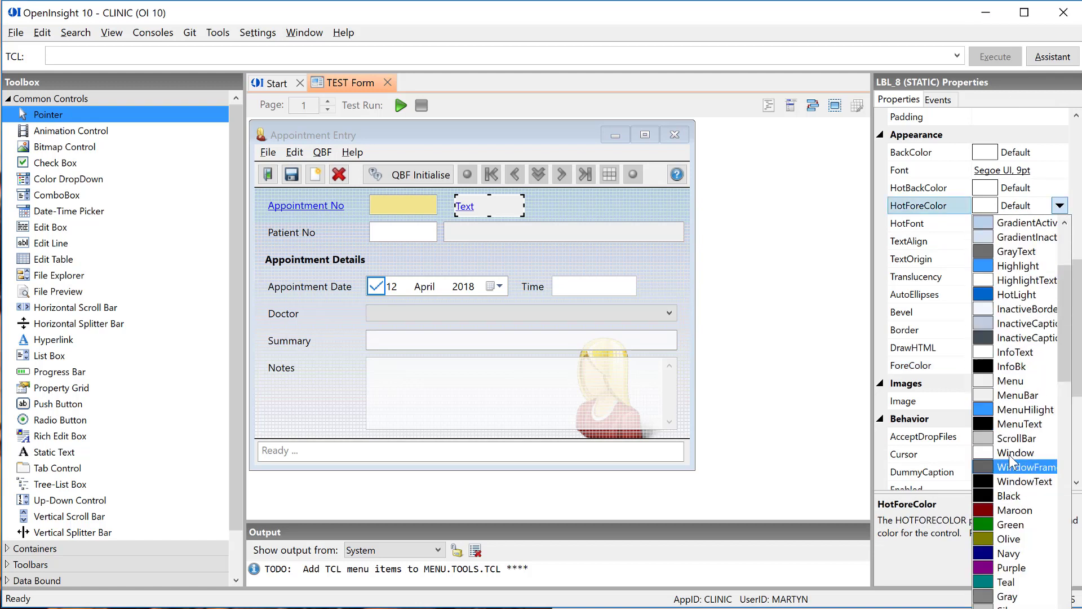
click(1011, 510)
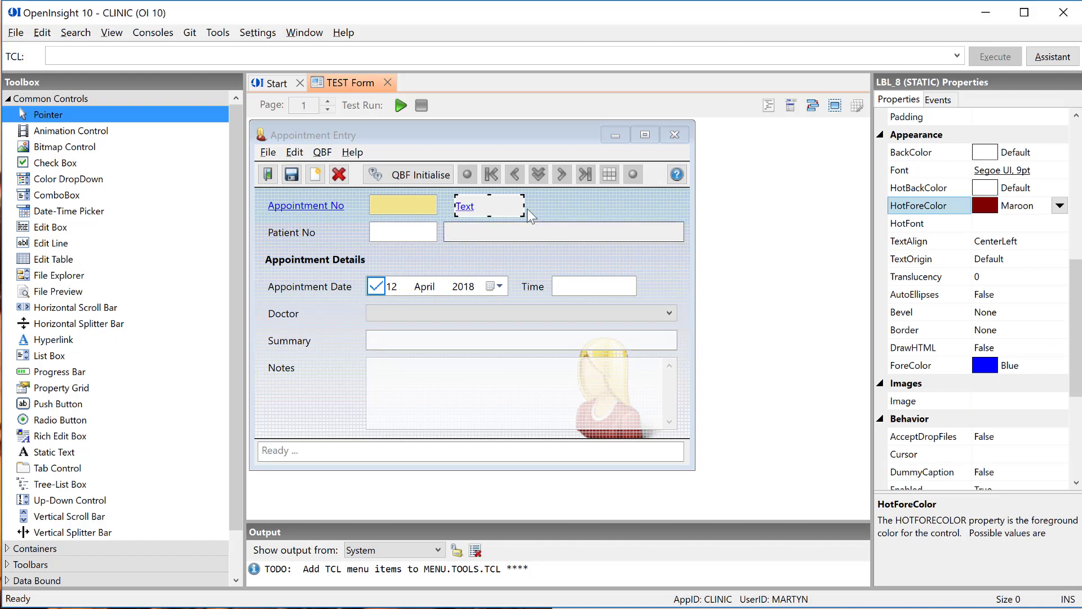
click(558, 210)
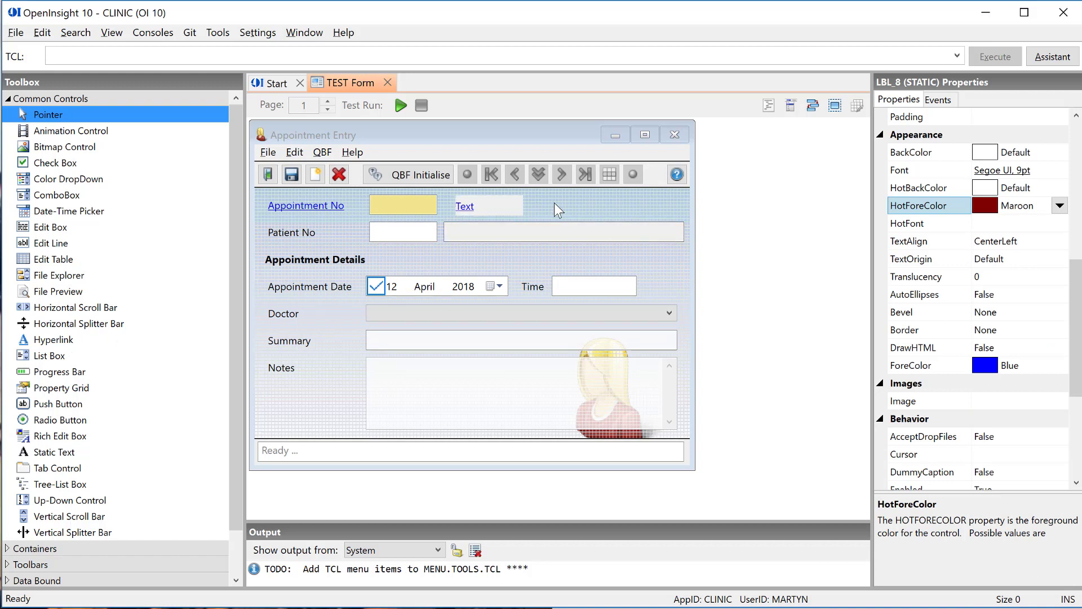
Step: Add a hyperlink control, about 120 wide and 24 high, just beyond the new static text on the form
click(56, 340)
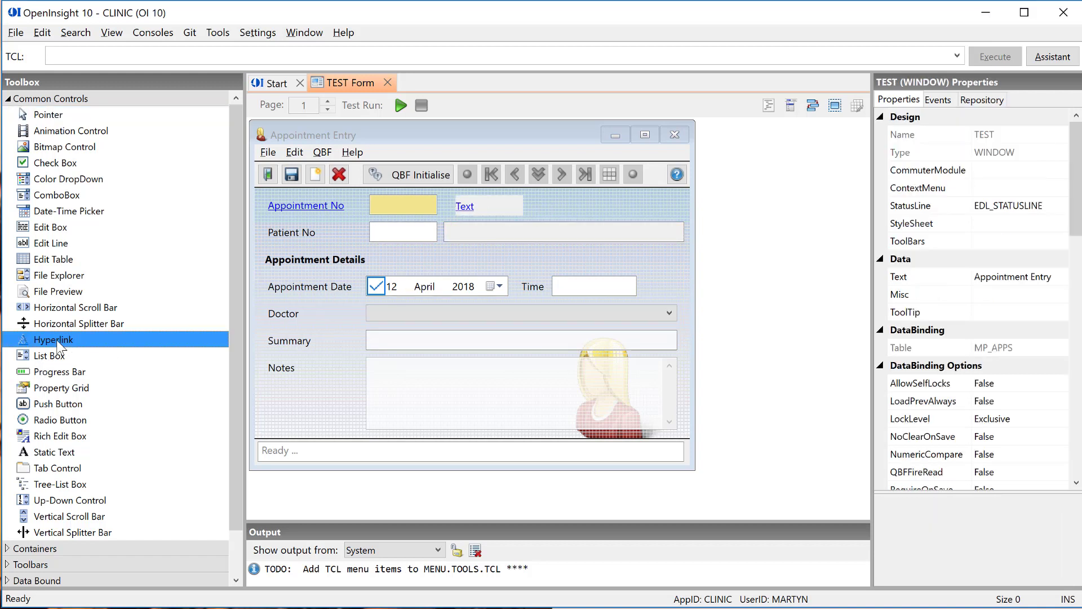
click(537, 200)
drag(557, 213, 552, 205)
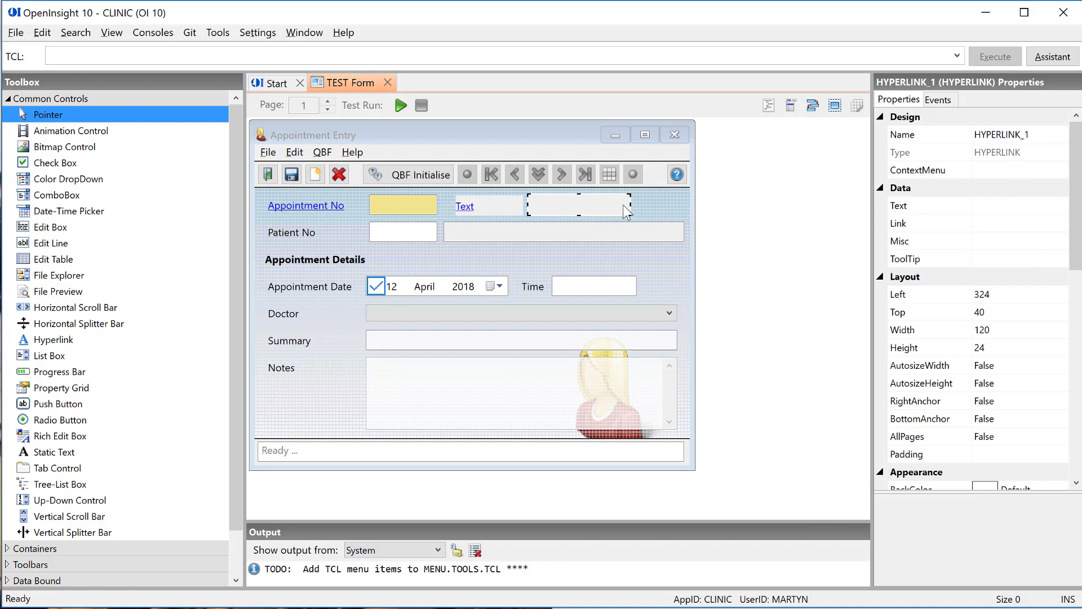
Step: Name the hyperlink control HYP_TEST and set its text to "Text"
click(1038, 134)
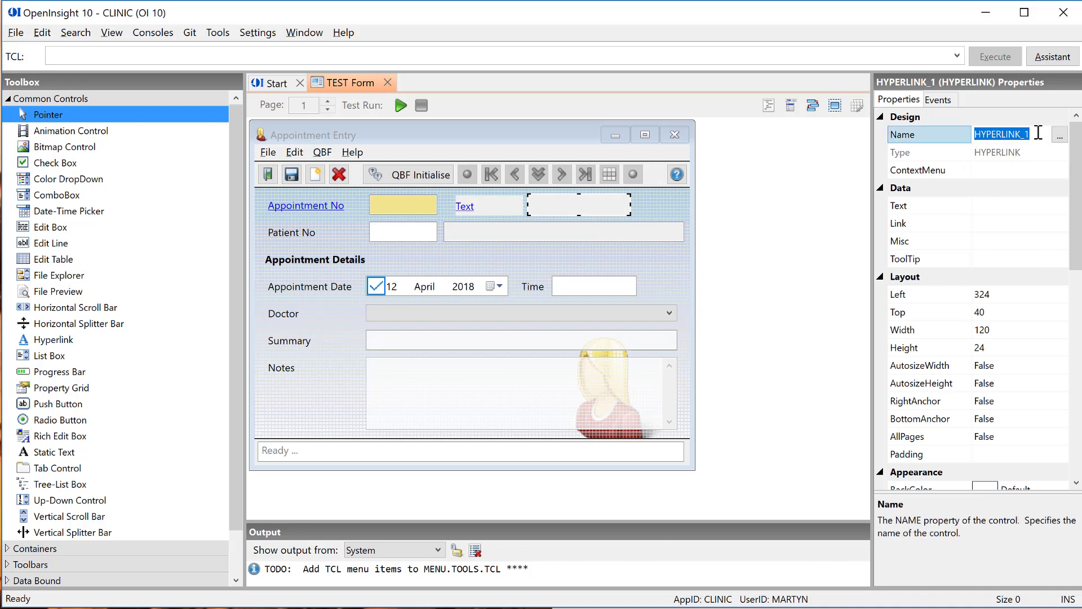
text(HYP_TEST)
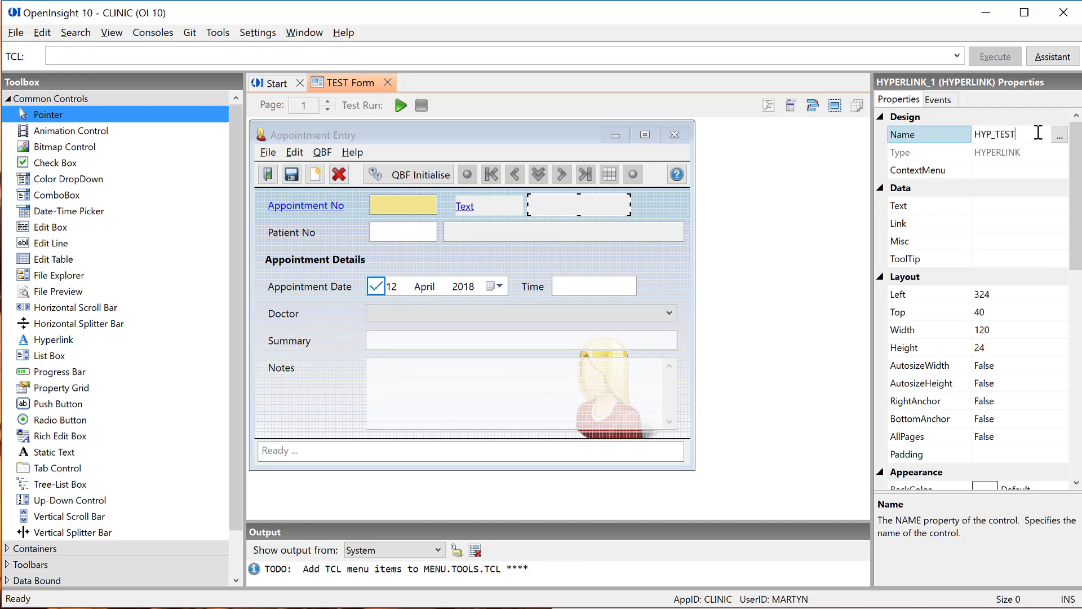
click(1027, 205)
text(Text)
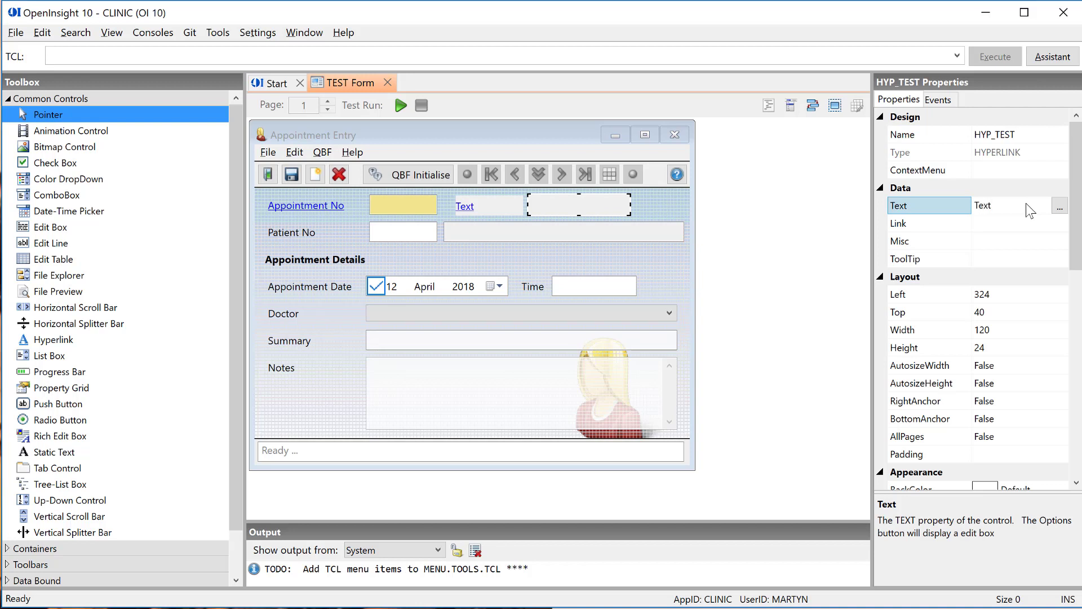
key(Return)
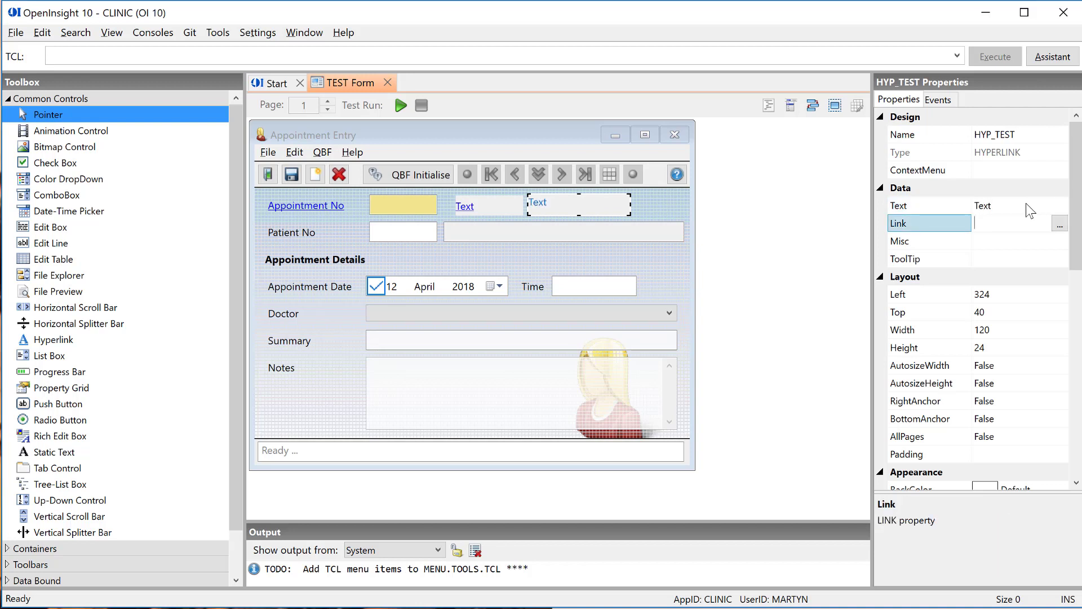
Step: Give the hyperlink a balloon-style tooltip titled "Tool Tip" with the text "Tool Tip Here" and the Information icon
click(1059, 260)
click(1060, 260)
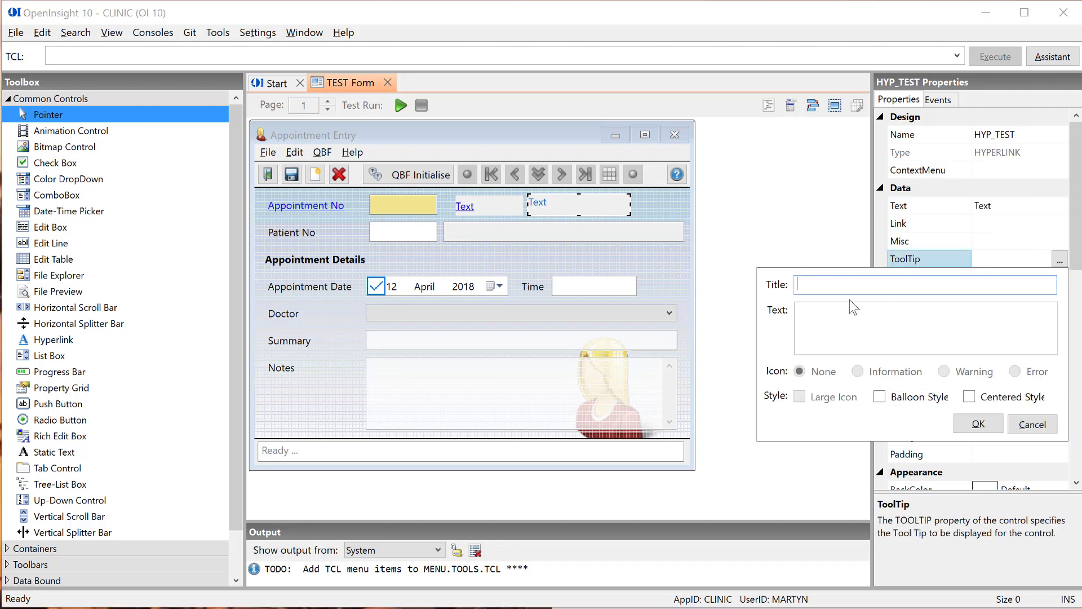
text(Too,l Tip)
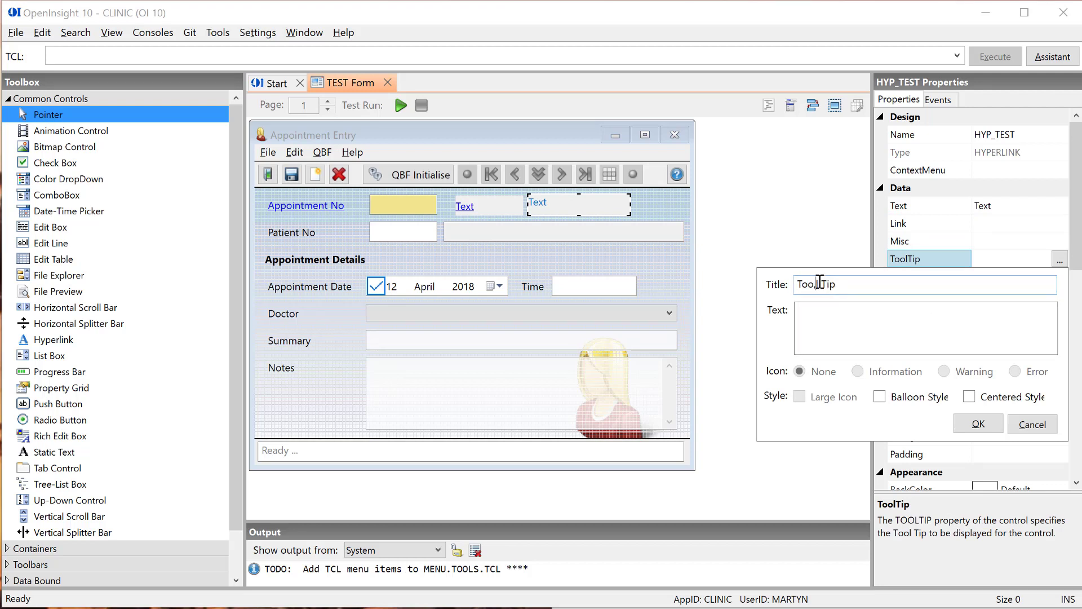
key(Tab)
text(Tool)
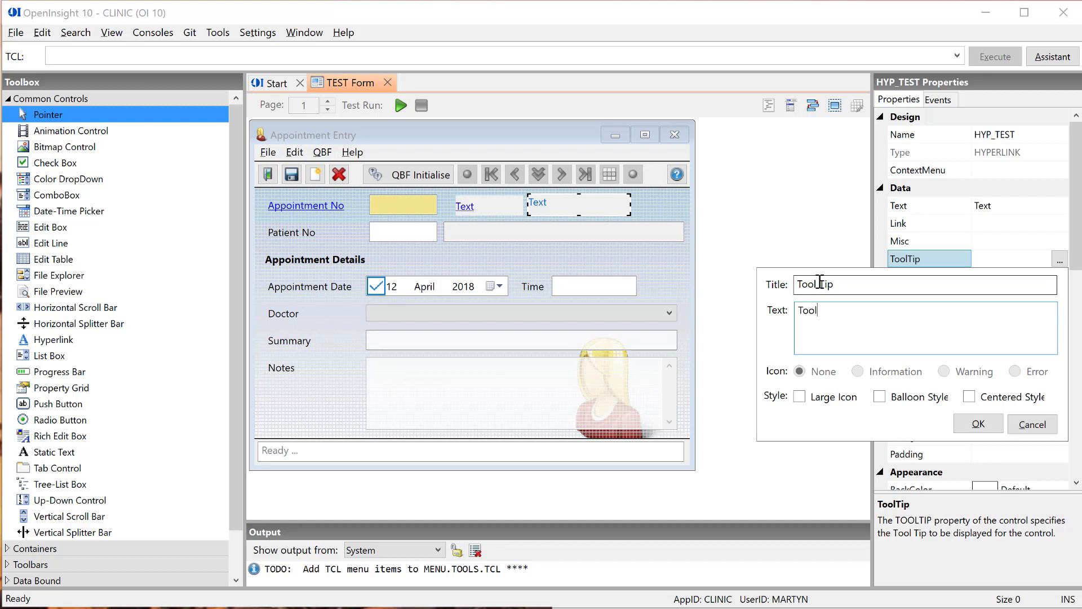
text( Tip Here)
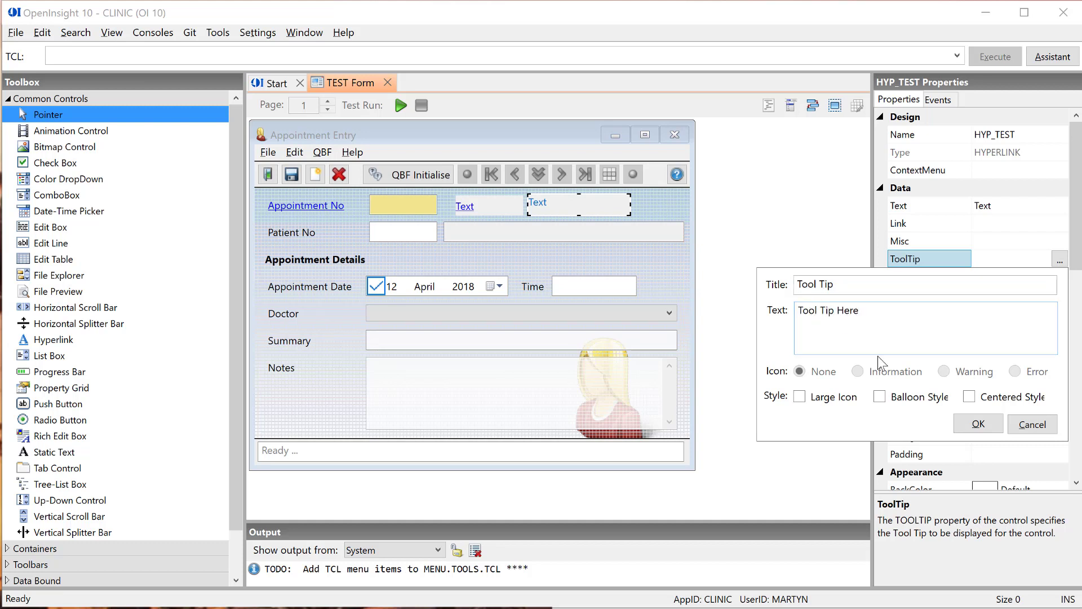
click(892, 379)
click(881, 397)
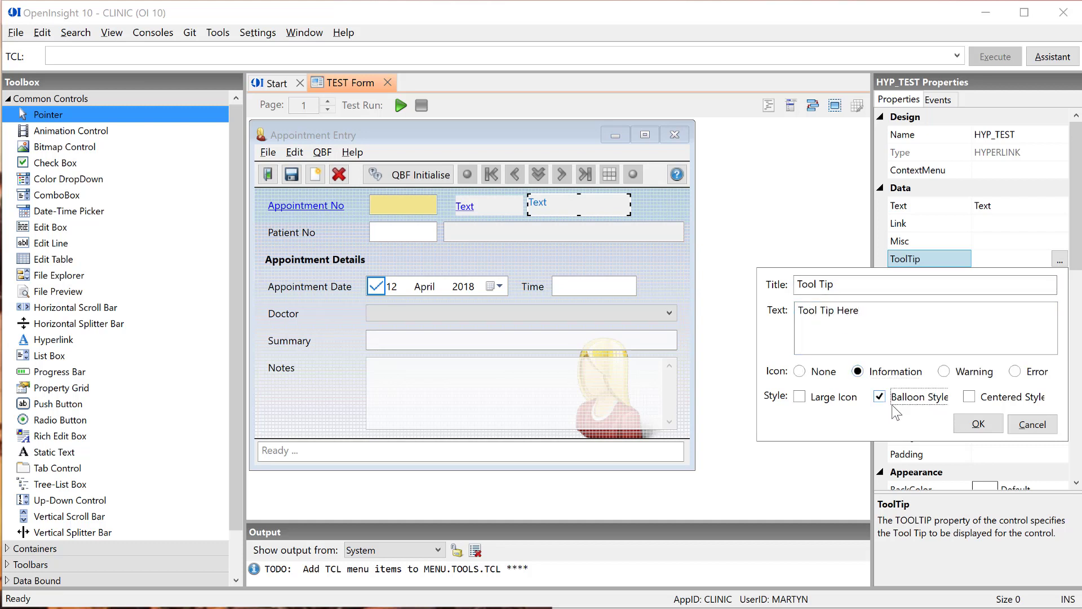
click(976, 424)
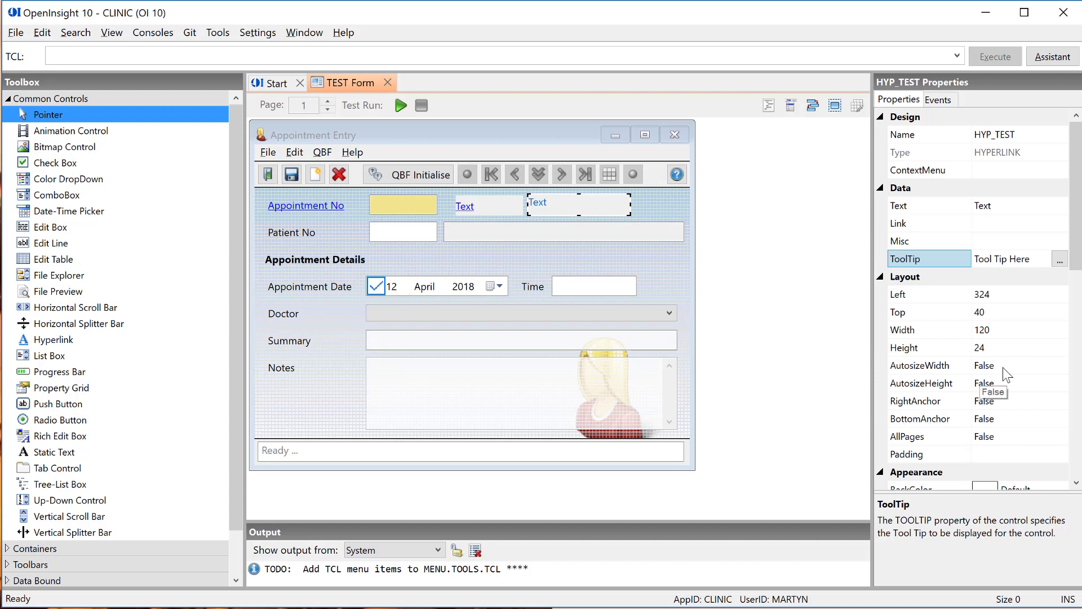
Step: Set the hyperlink's TextAlign property to CenterLeft
scroll(1003, 369, down, 4)
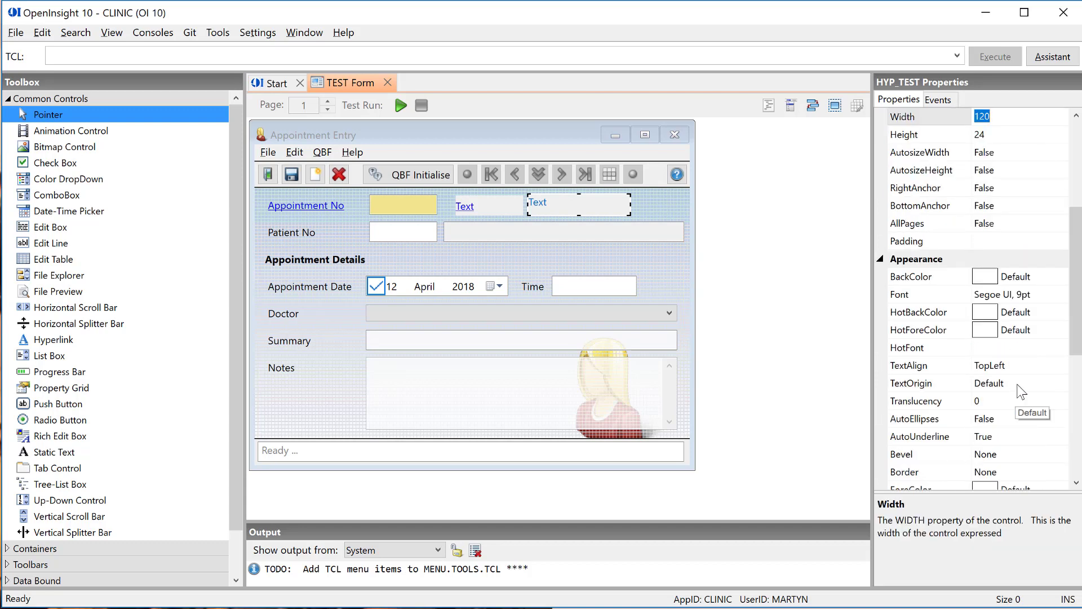
click(1027, 366)
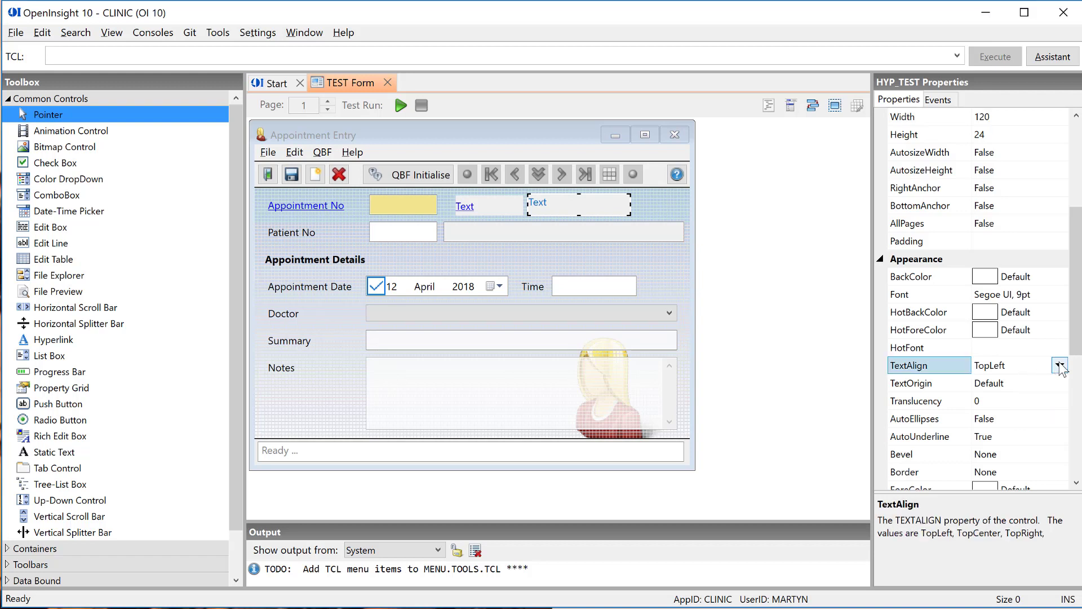
click(1060, 365)
click(1011, 427)
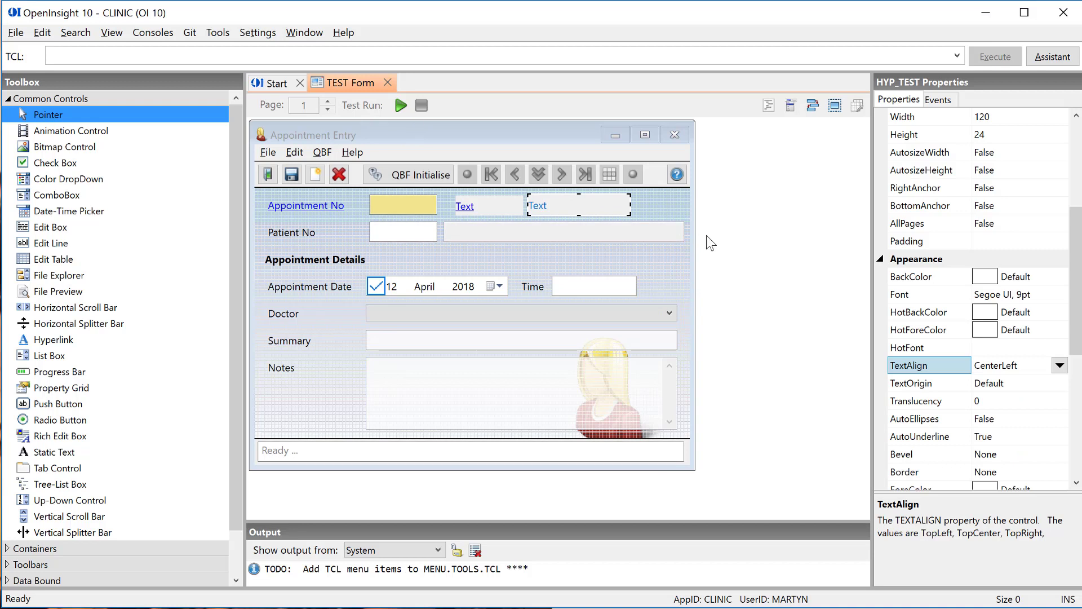
Step: Test-run the form to examine how the two new text controls react to the pointer, and close the running form
click(682, 203)
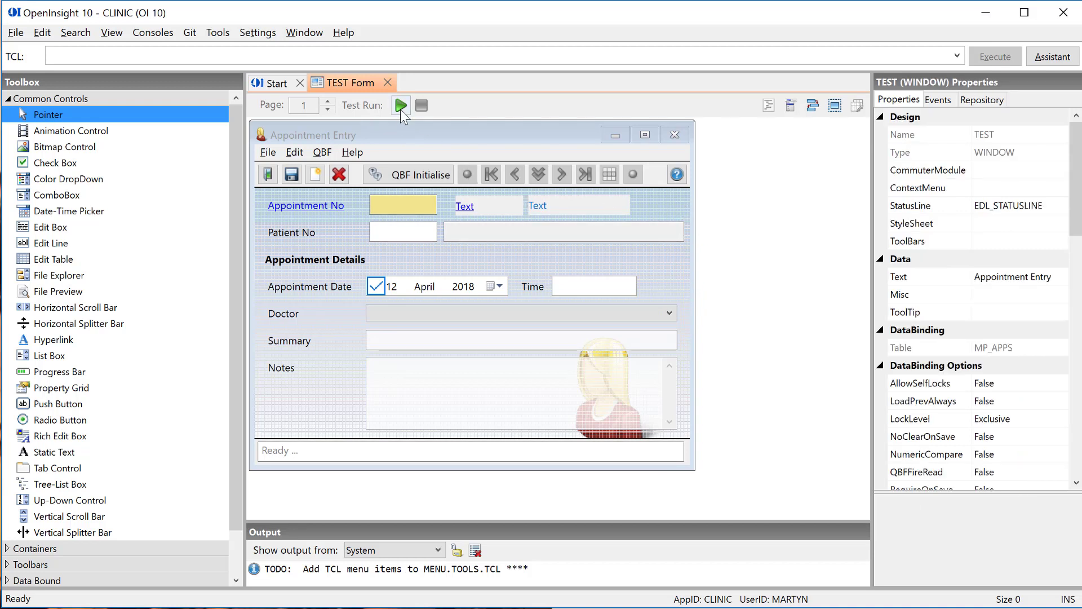
click(400, 105)
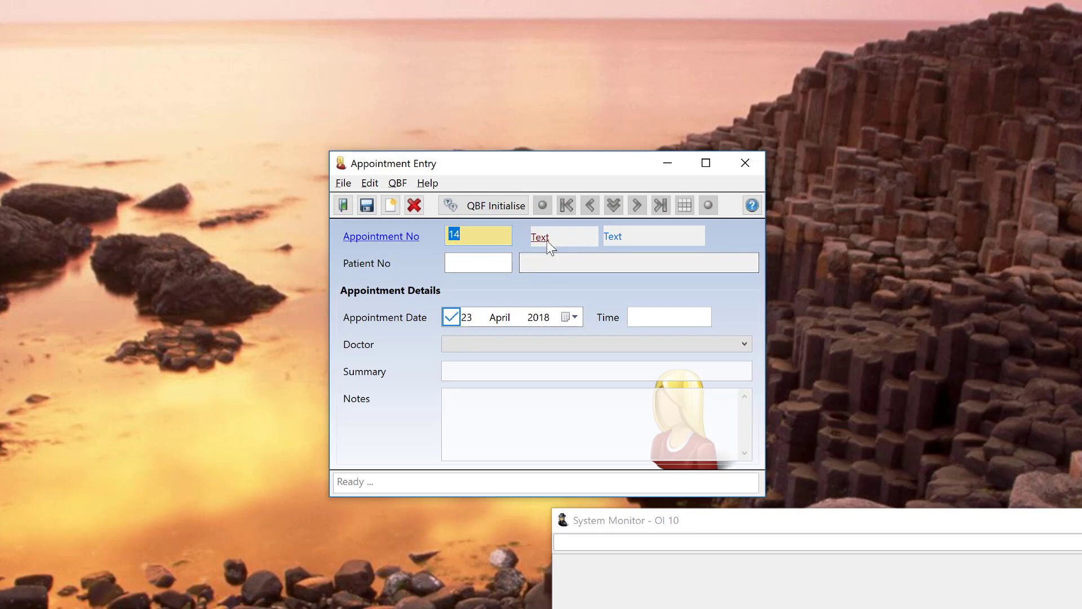
click(754, 163)
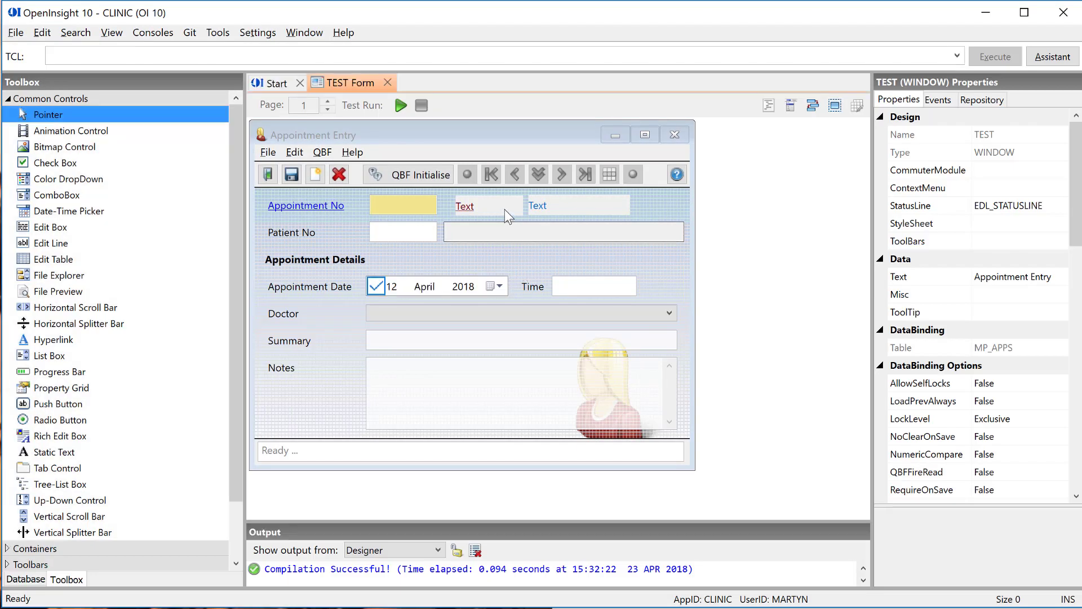
Step: Set the BackColor of both new text controls together to Transparent, for both the from and to colors
click(507, 216)
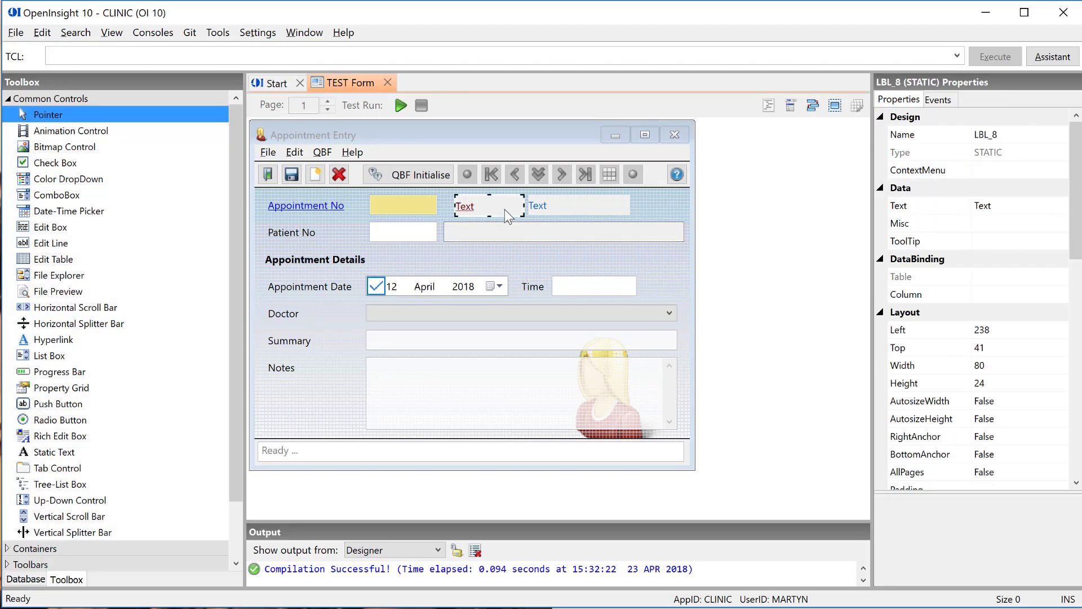
ctrl+click(606, 201)
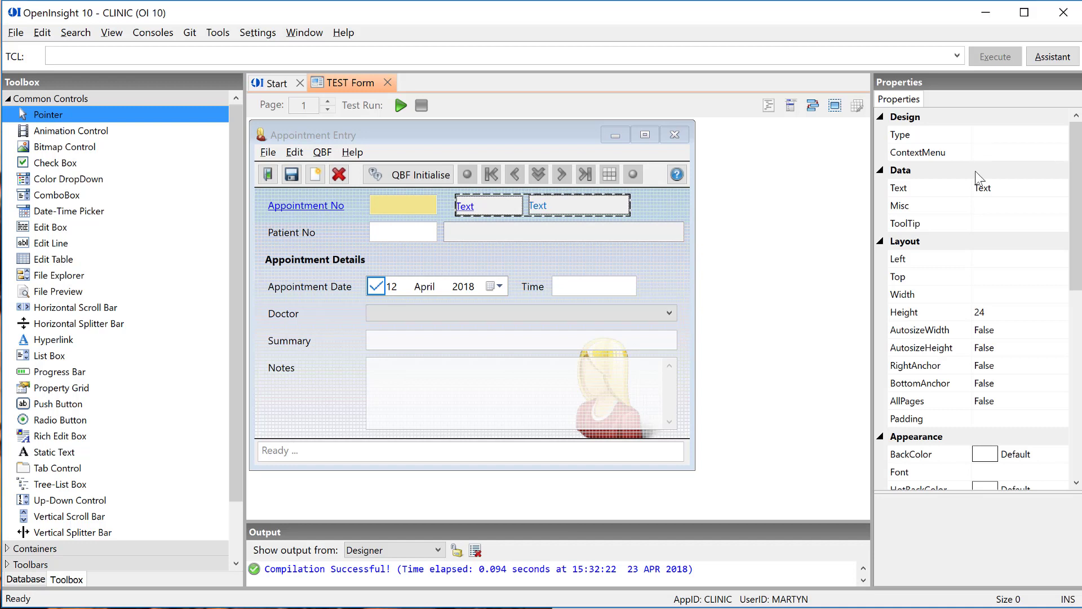
scroll(993, 303, down, 1)
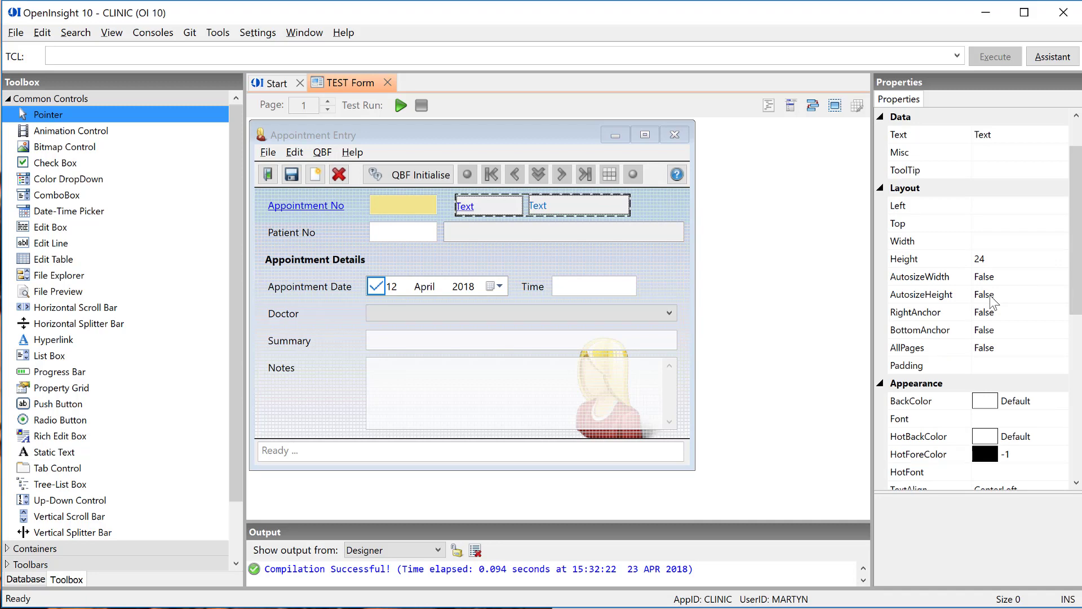
click(1059, 403)
click(1059, 402)
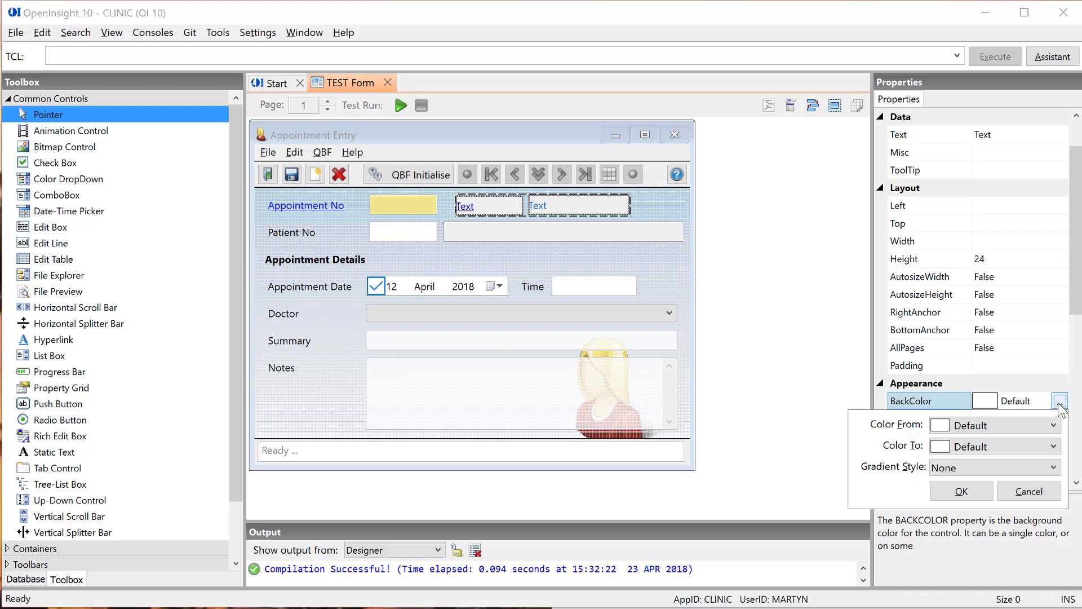
click(1053, 427)
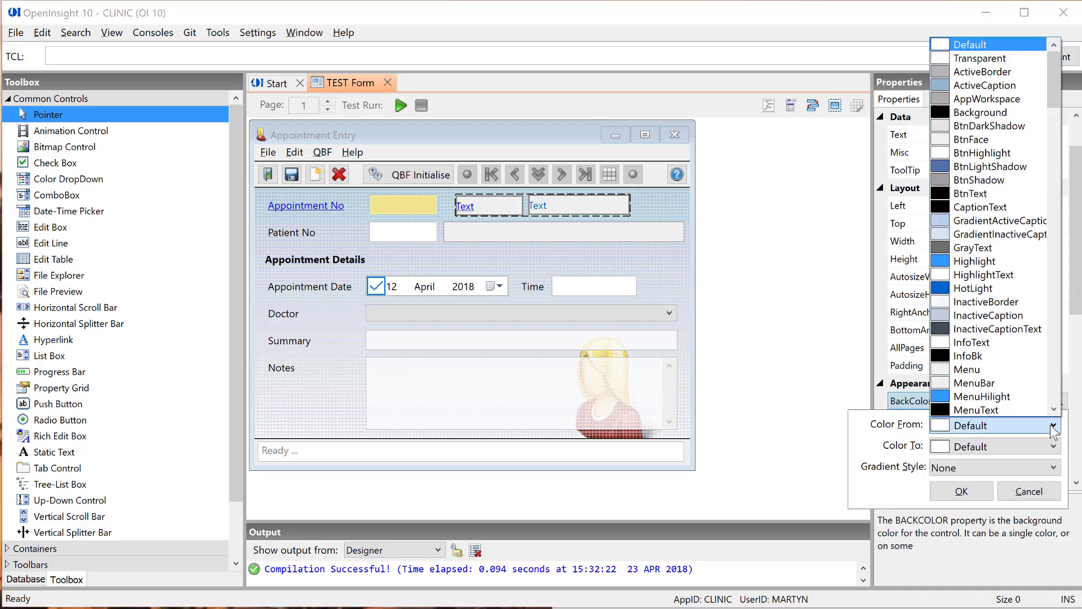
click(1006, 58)
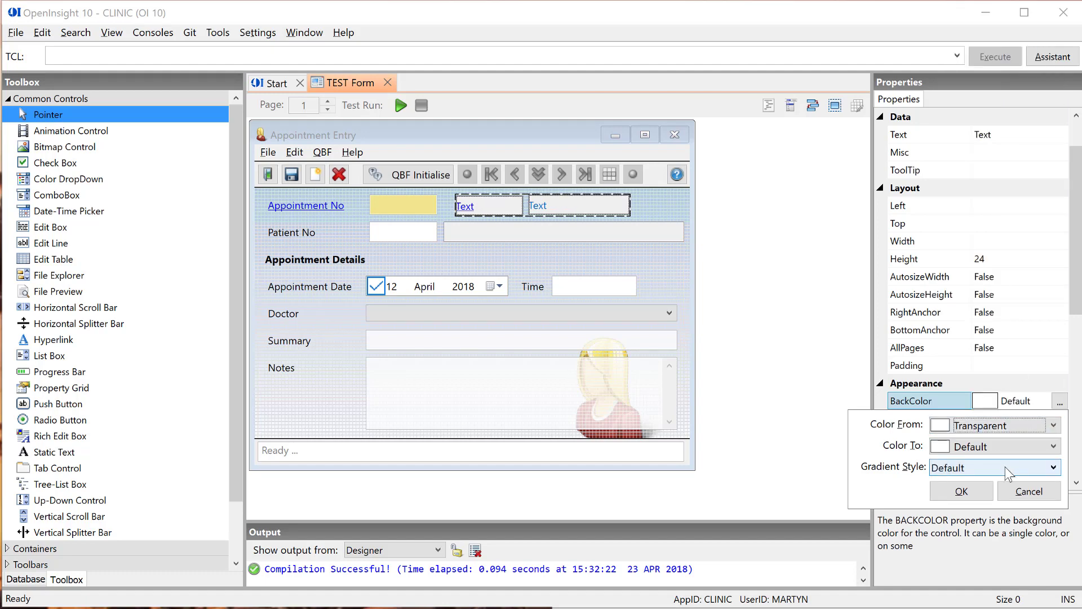
click(1053, 446)
click(1006, 82)
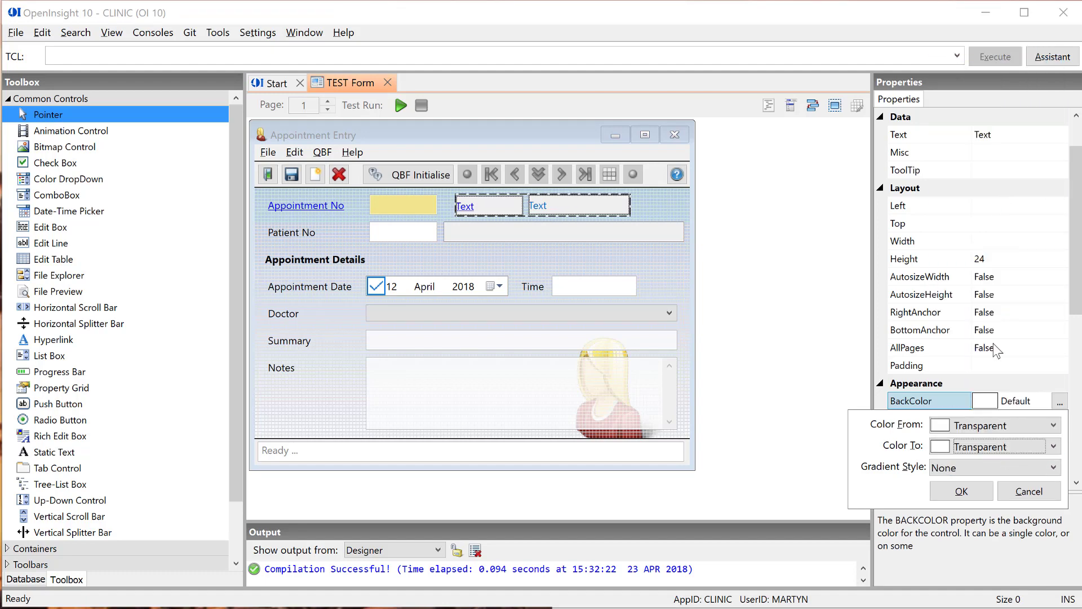
click(979, 494)
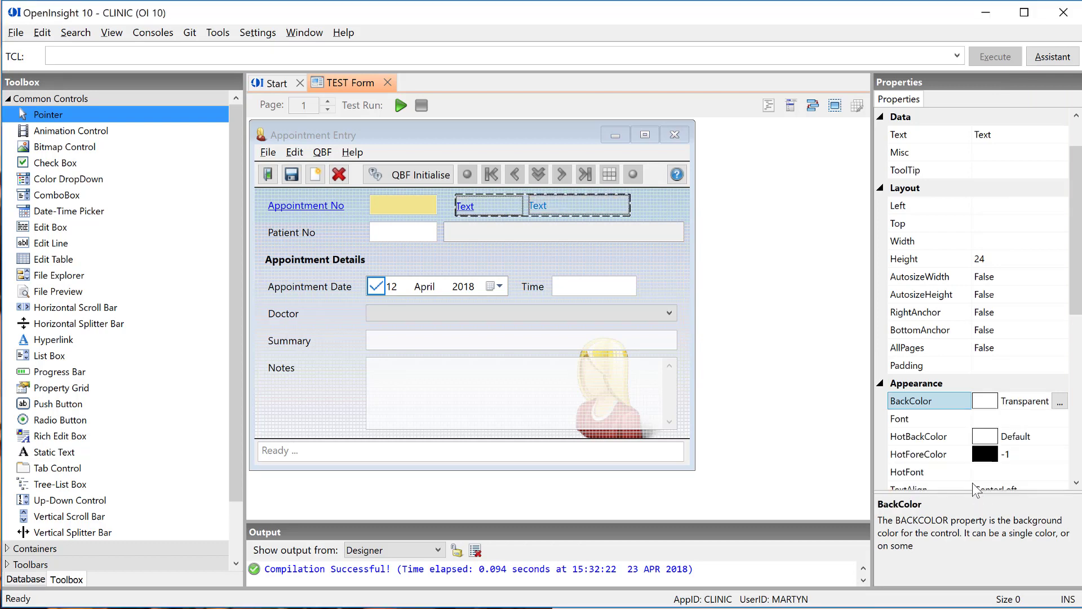
Step: Test-run the form to compare how the static text and the hyperlink react to the pointer, and close the running form
click(401, 107)
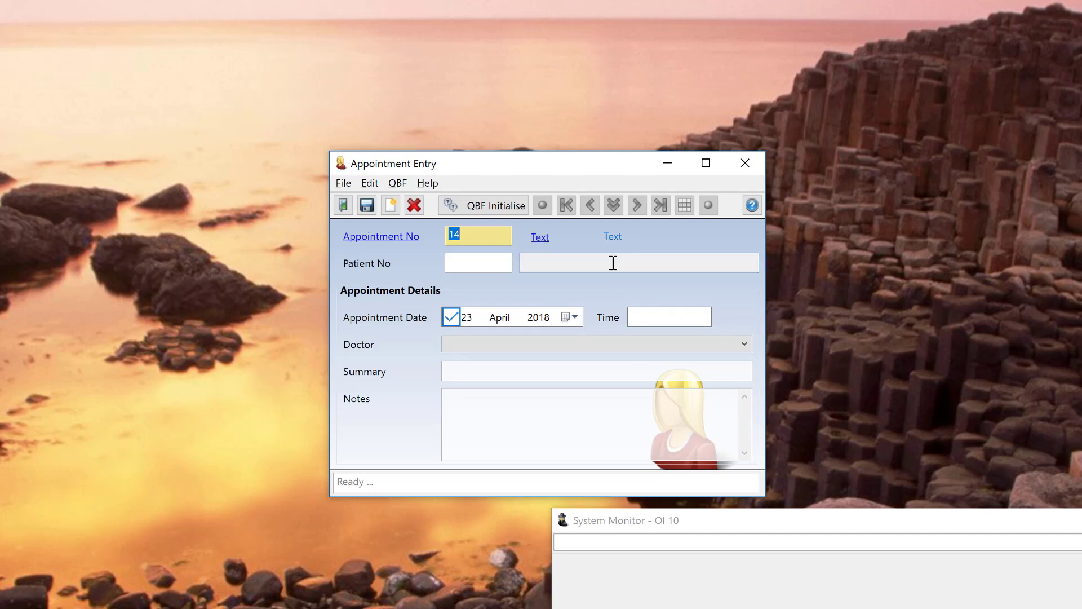
mouse_move(614, 238)
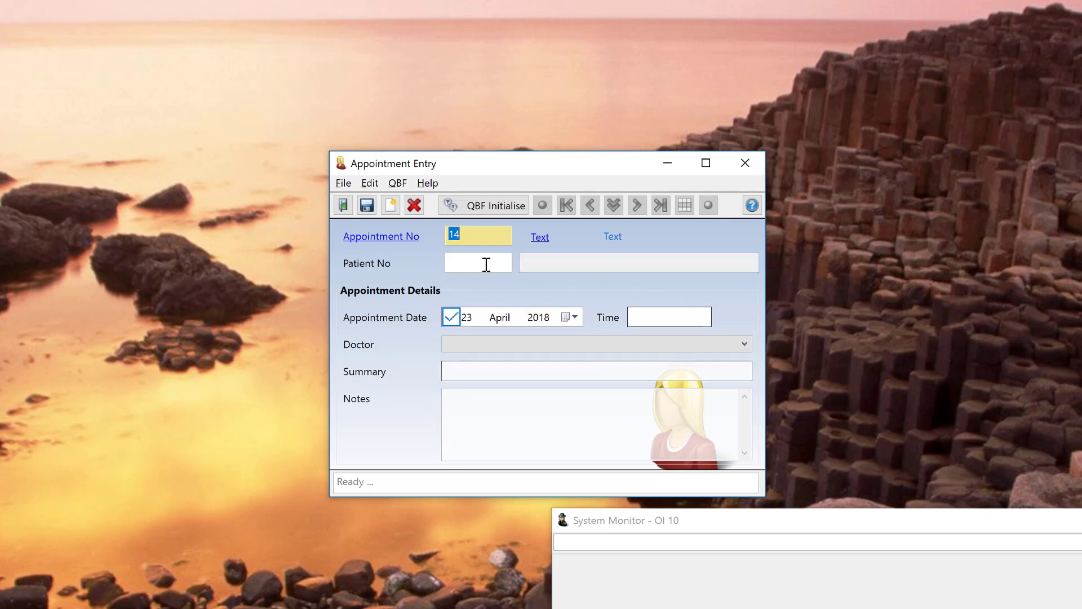
mouse_move(397, 242)
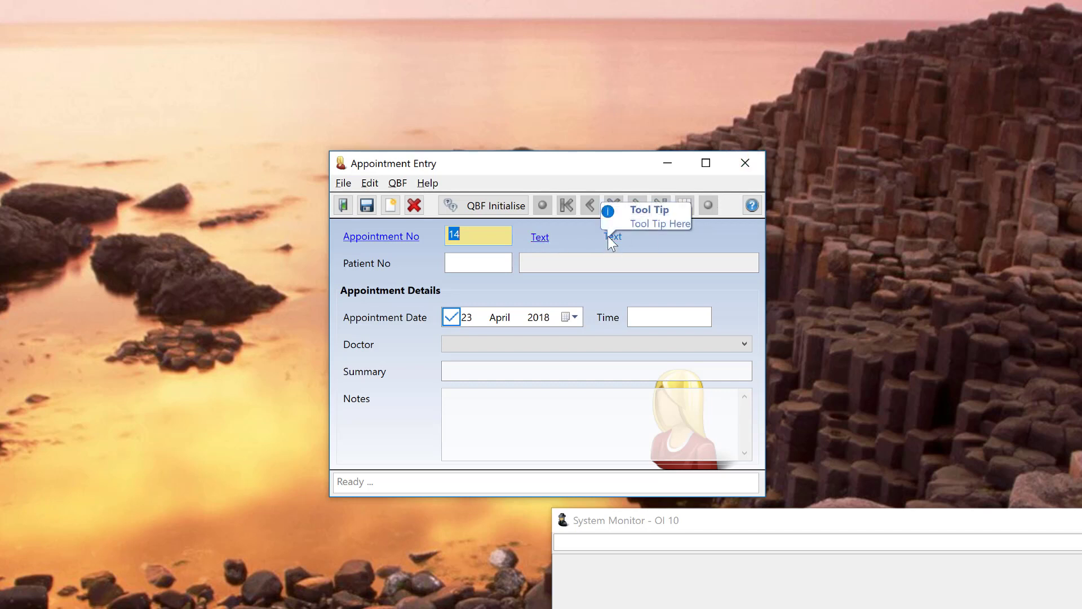
click(743, 164)
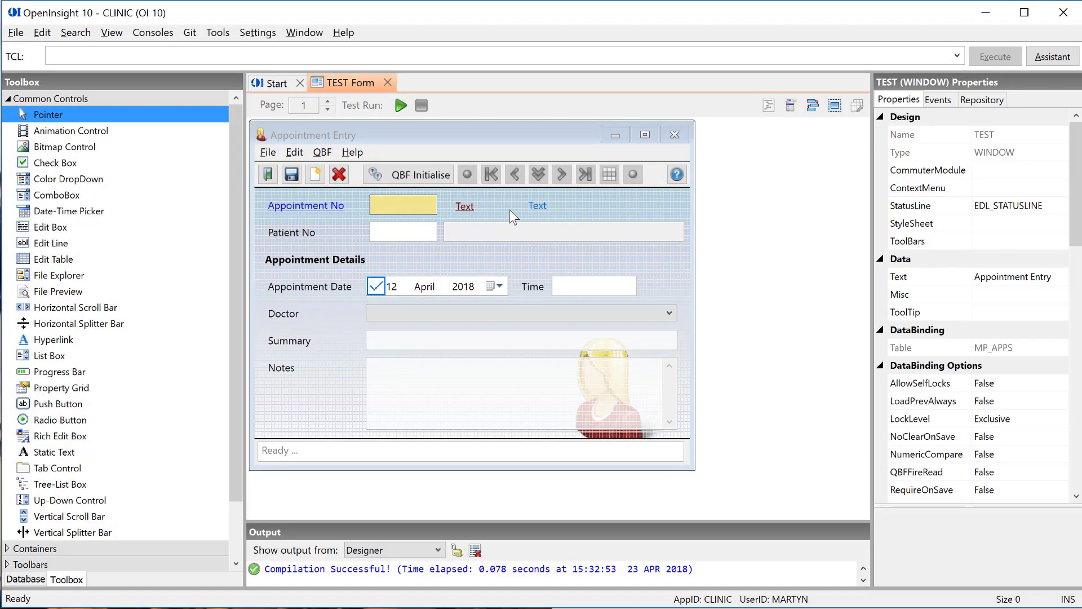
Step: Define a quick event on the HYP_TEST hyperlink's Click event with the Trigger Options option, and save the event
click(537, 207)
click(938, 100)
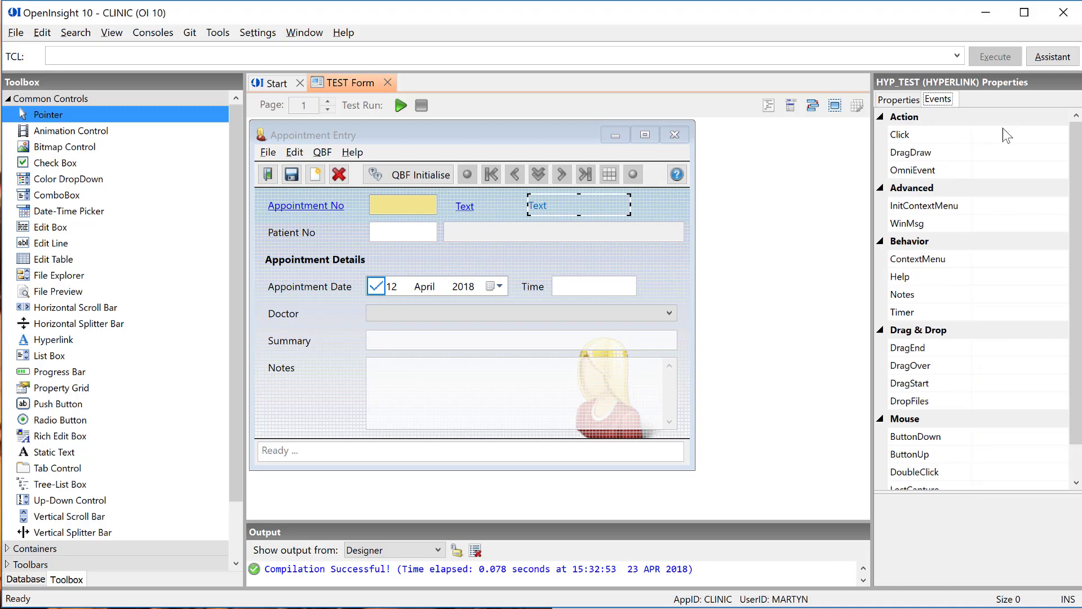
click(1052, 137)
click(1059, 136)
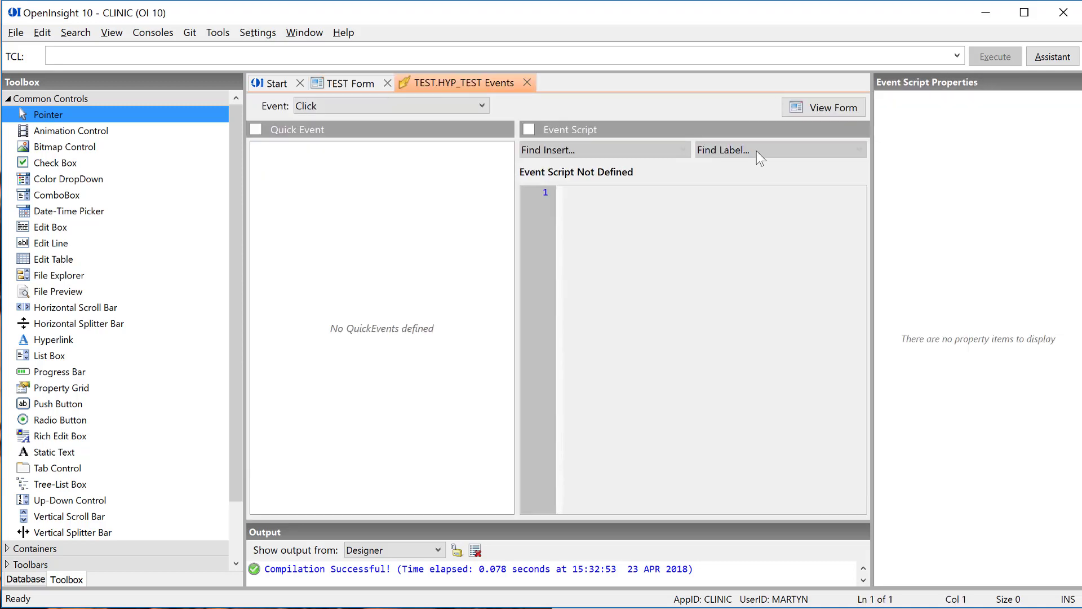
click(255, 129)
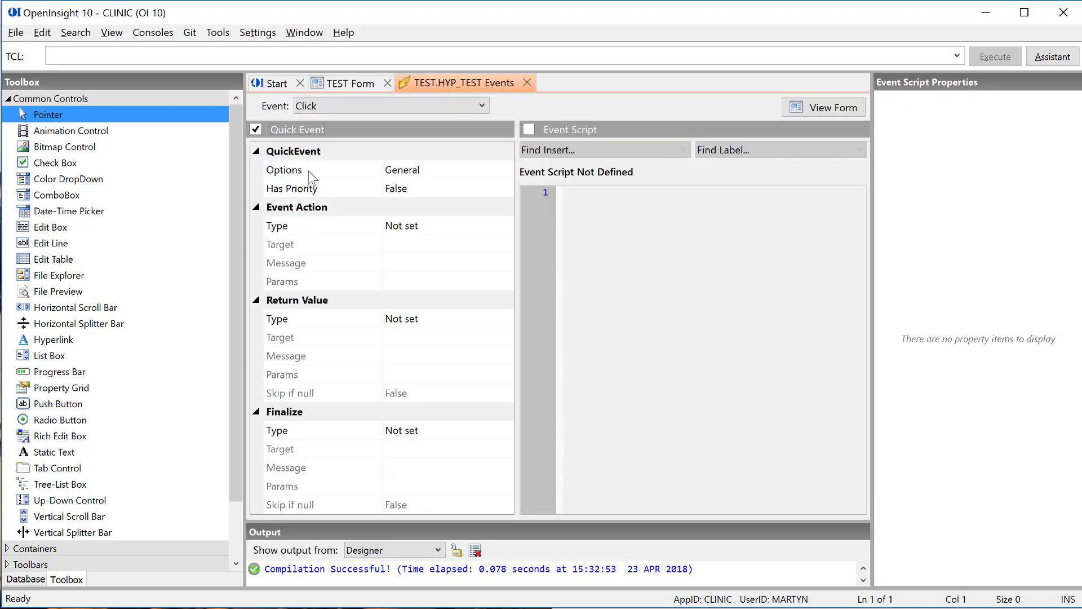
click(506, 171)
click(505, 169)
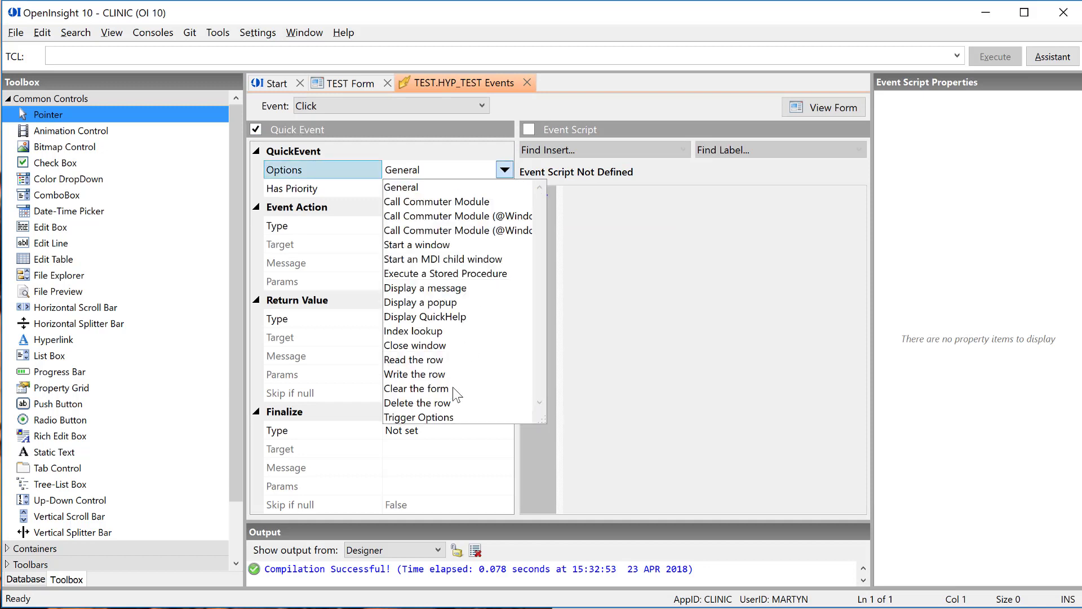
click(446, 417)
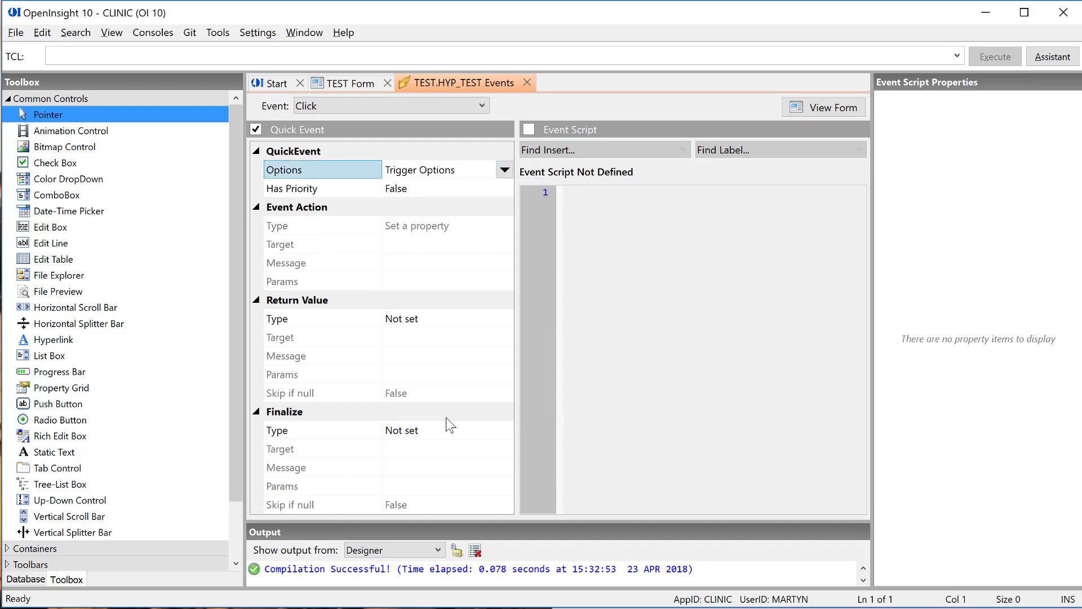
click(527, 84)
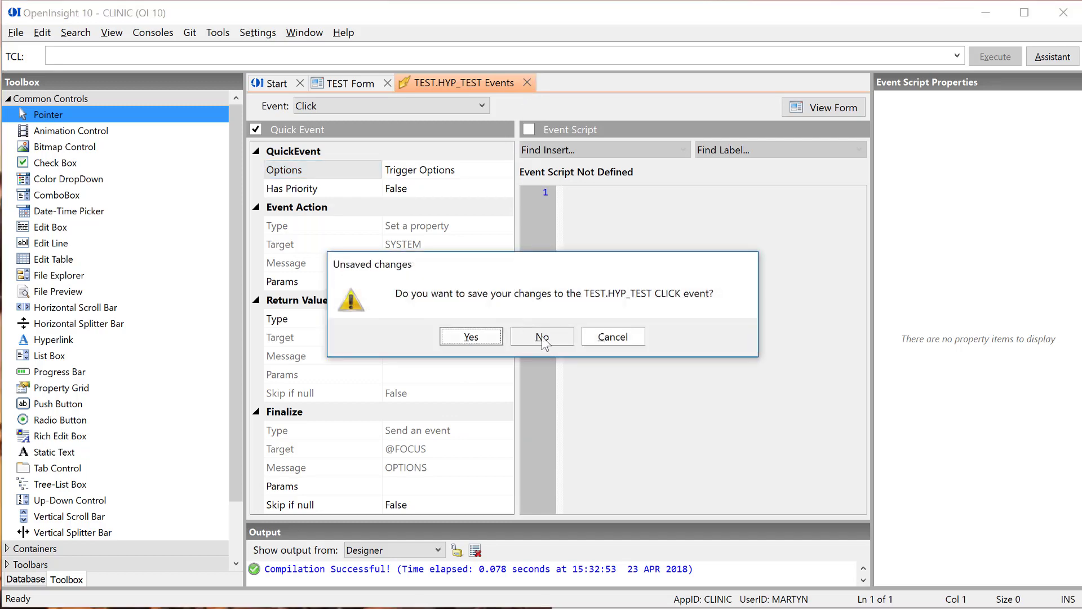
click(473, 337)
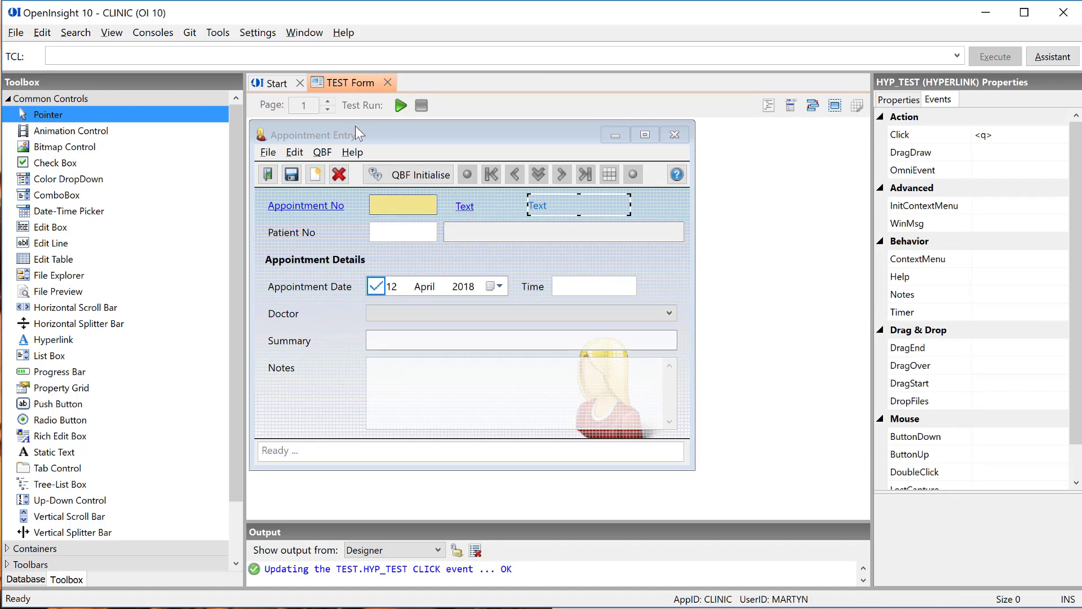
Step: Test-run the form and load appointment 11 from the lookup that the hyperlink triggers
click(401, 105)
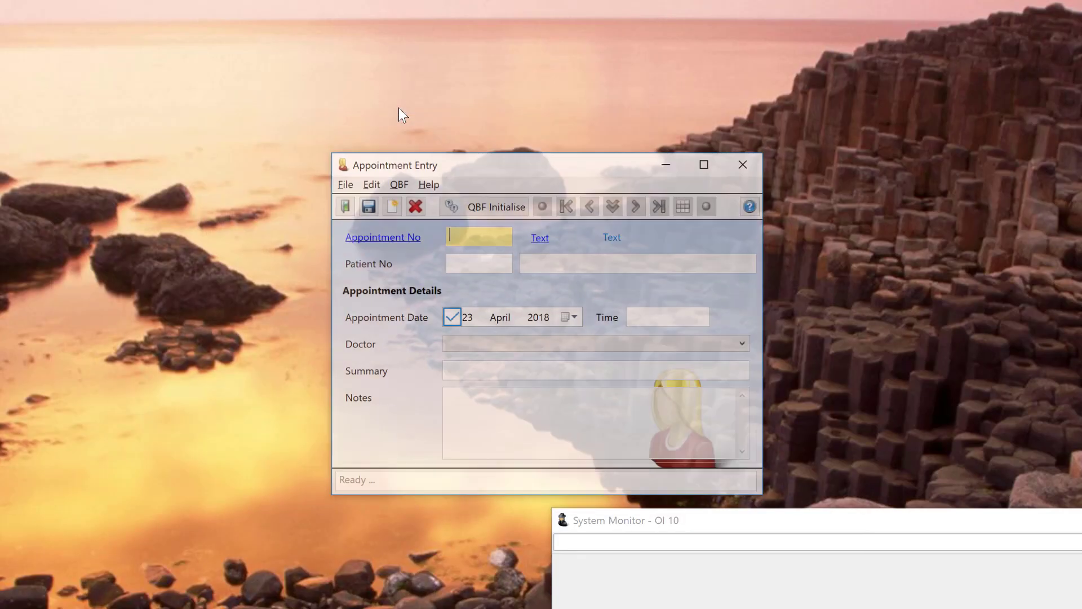
text(14)
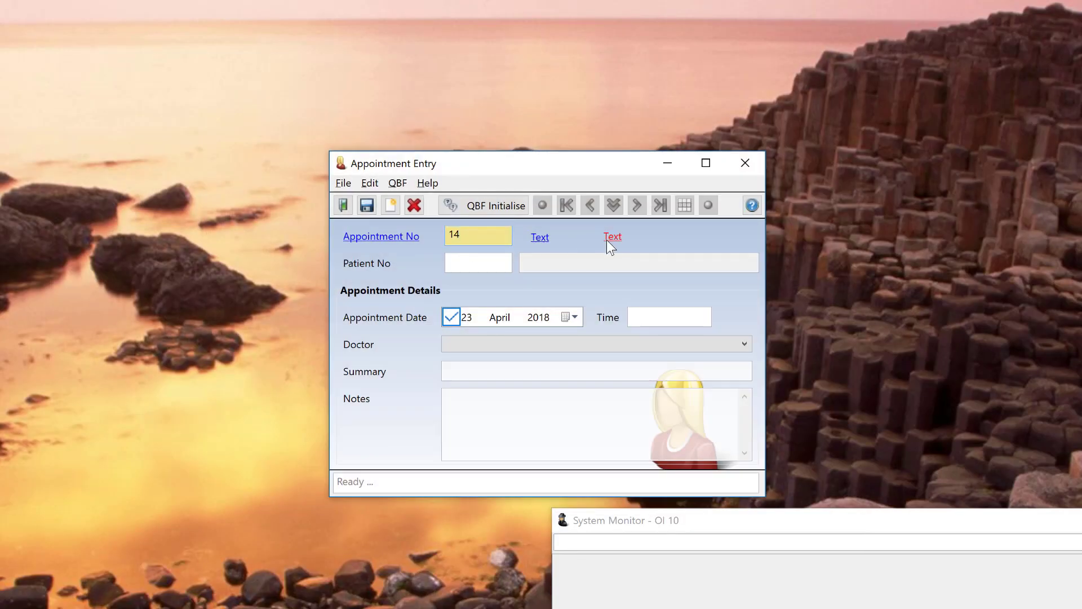
mouse_move(614, 237)
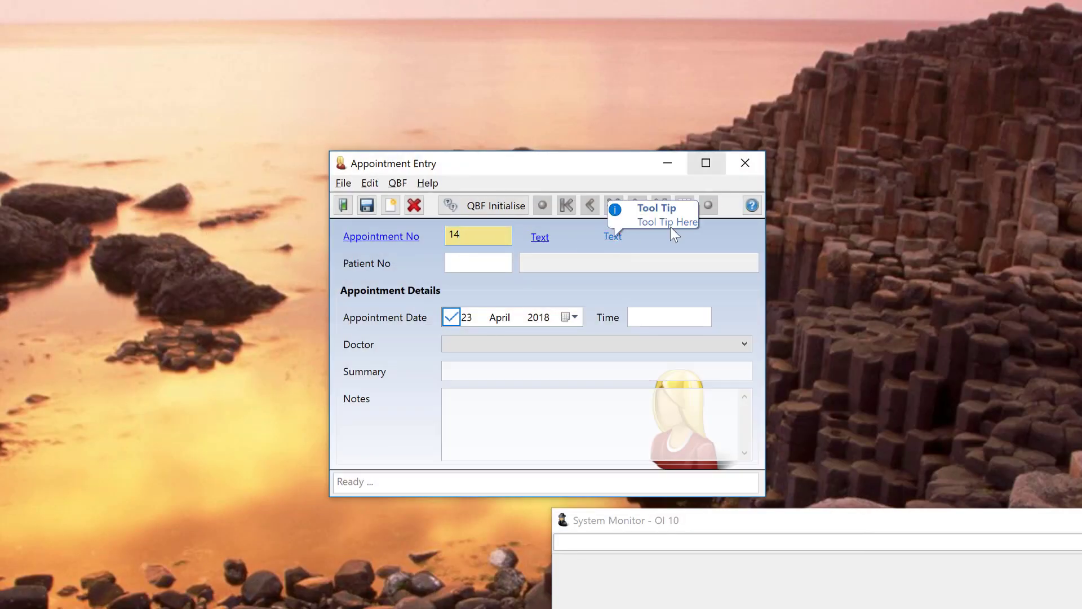
click(613, 237)
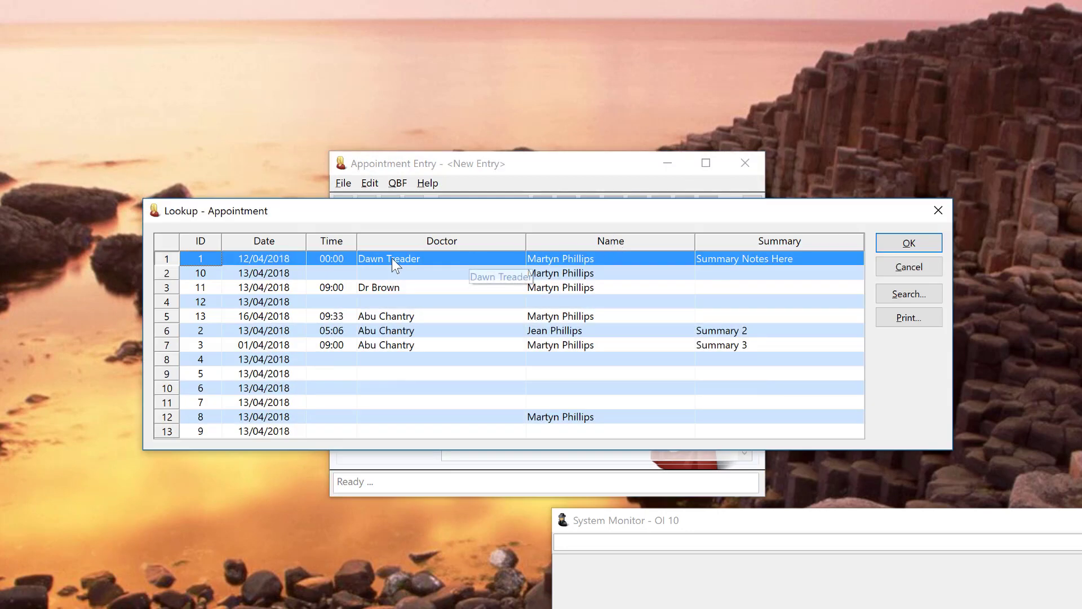
click(378, 286)
click(884, 247)
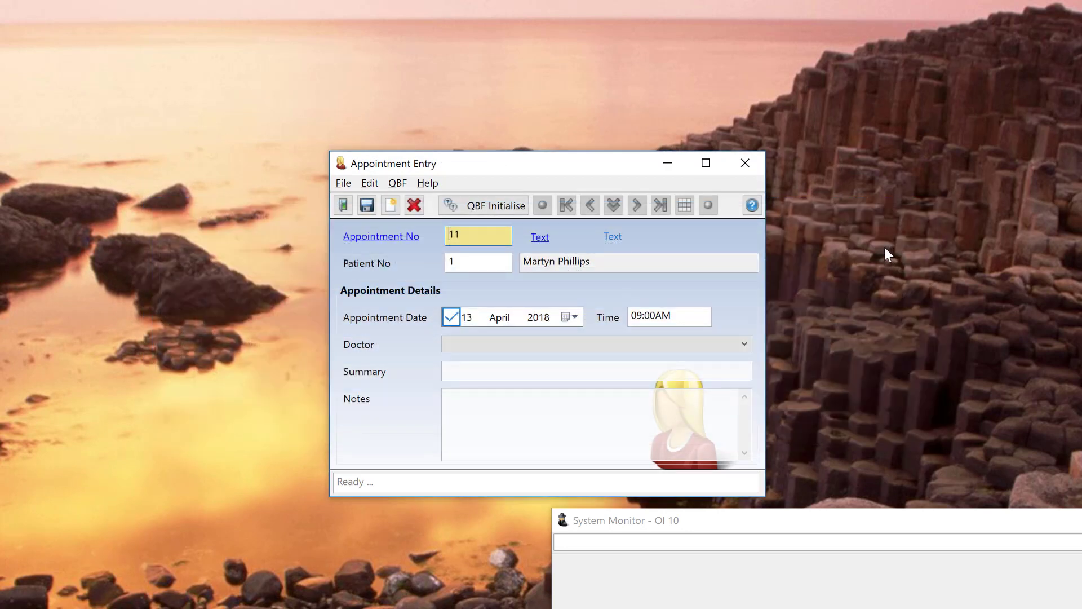
Step: Trigger the appointment lookup again through the hyperlink and load appointment 2
click(614, 238)
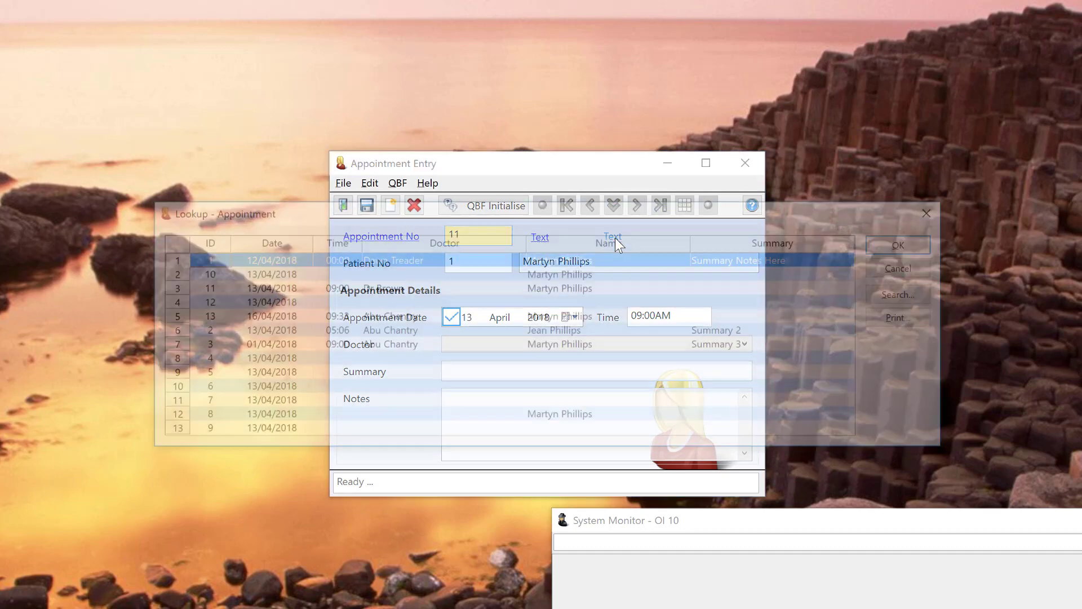
click(209, 330)
click(903, 244)
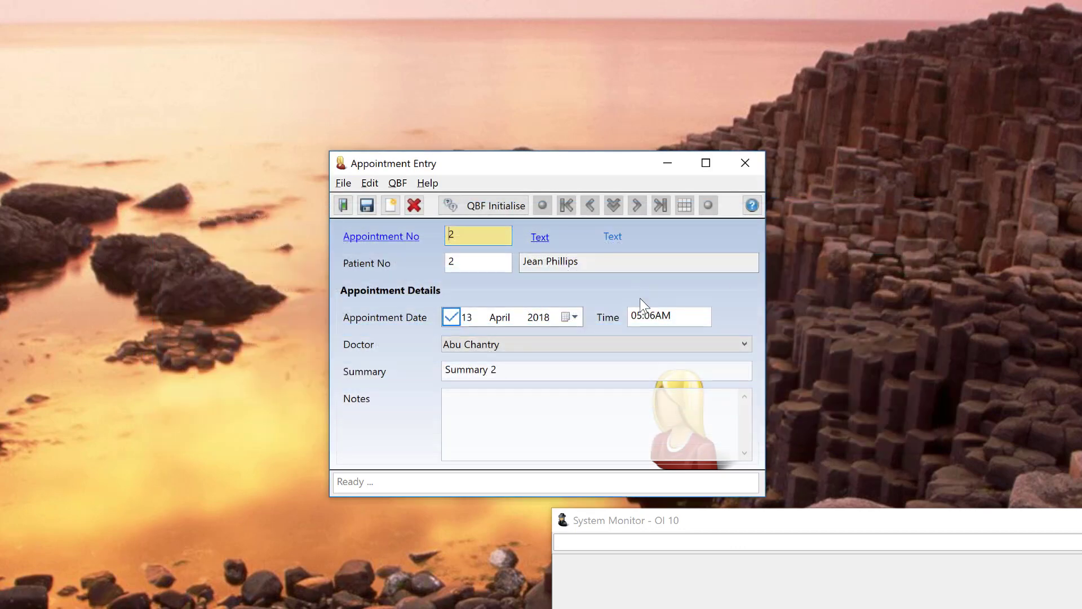